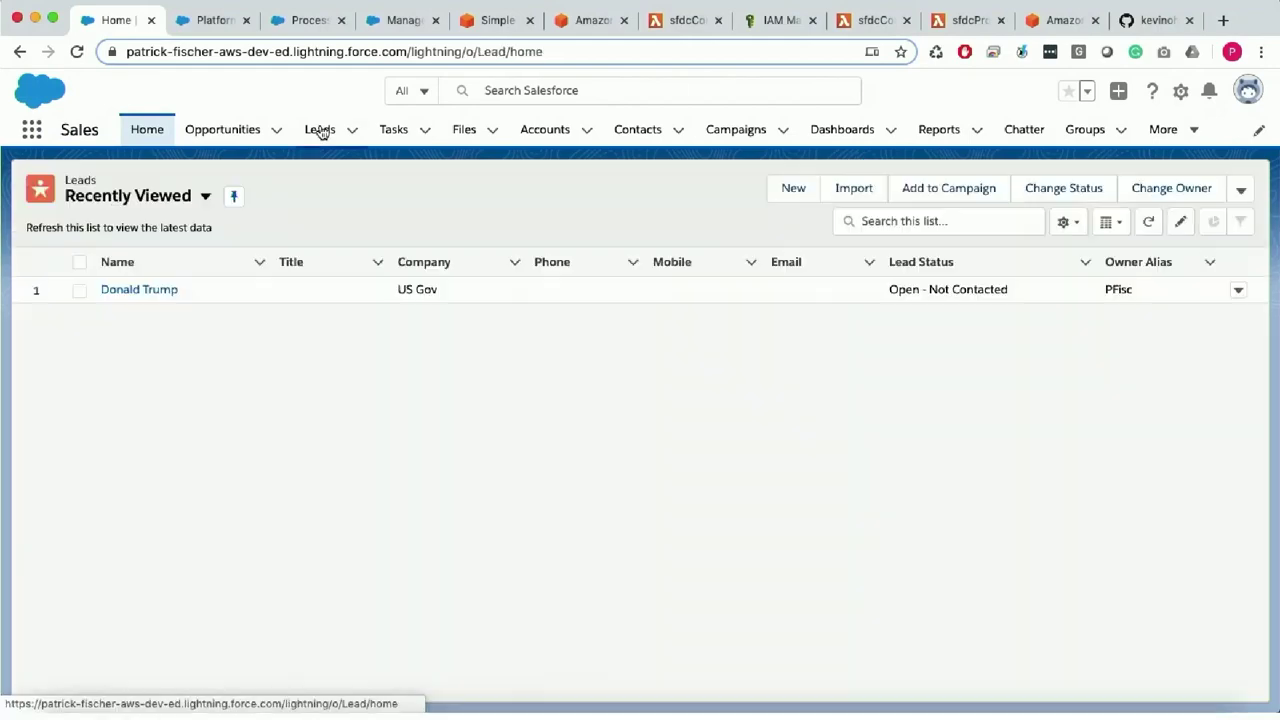
Open a blank form for a new lead from the Leads list.
left_click(794, 199)
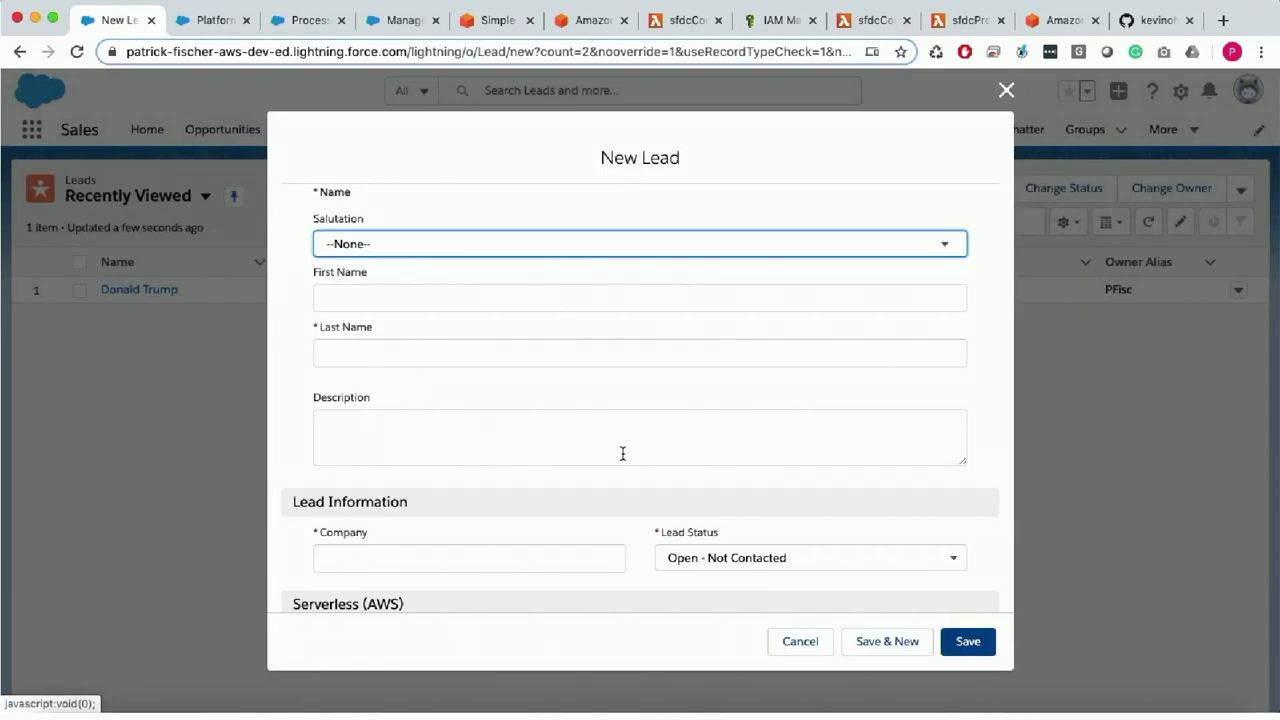
Review the Lambda Event platform event definition, checking the API names of its Message, Operation and Record Id custom fields.
left_click(213, 27)
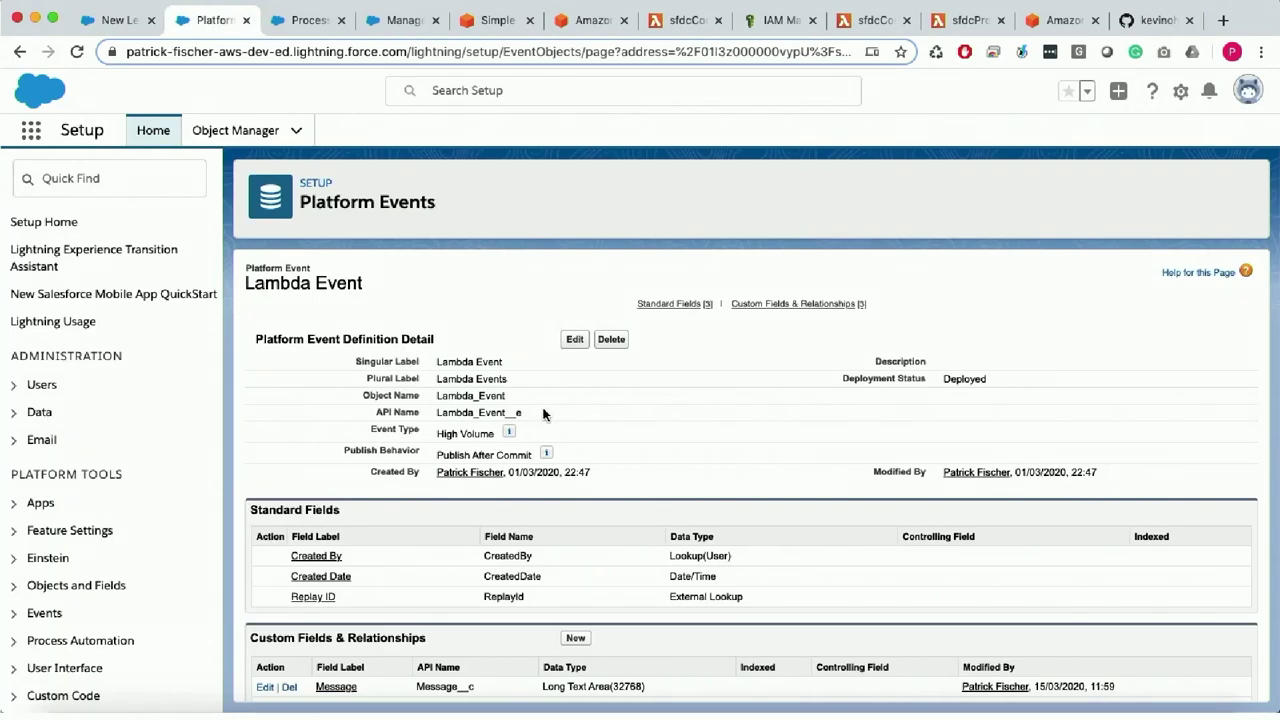
scroll(543, 413, "down", 2)
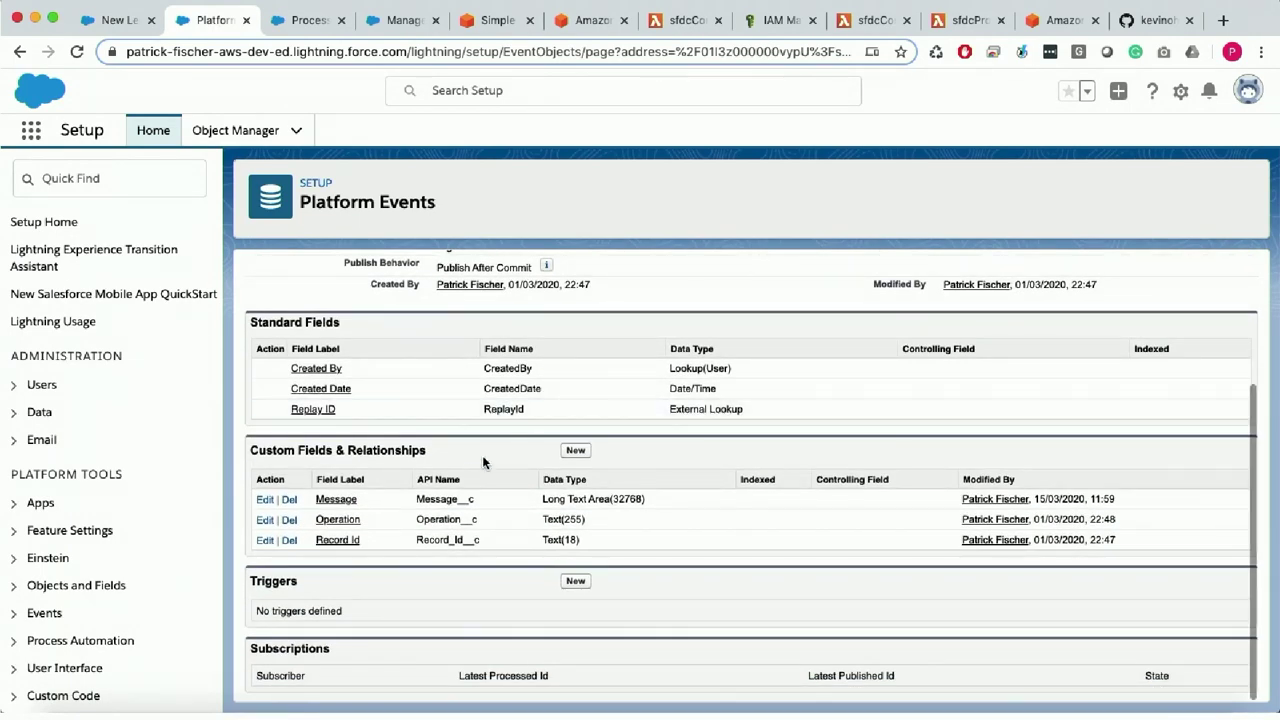
double_click(443, 498)
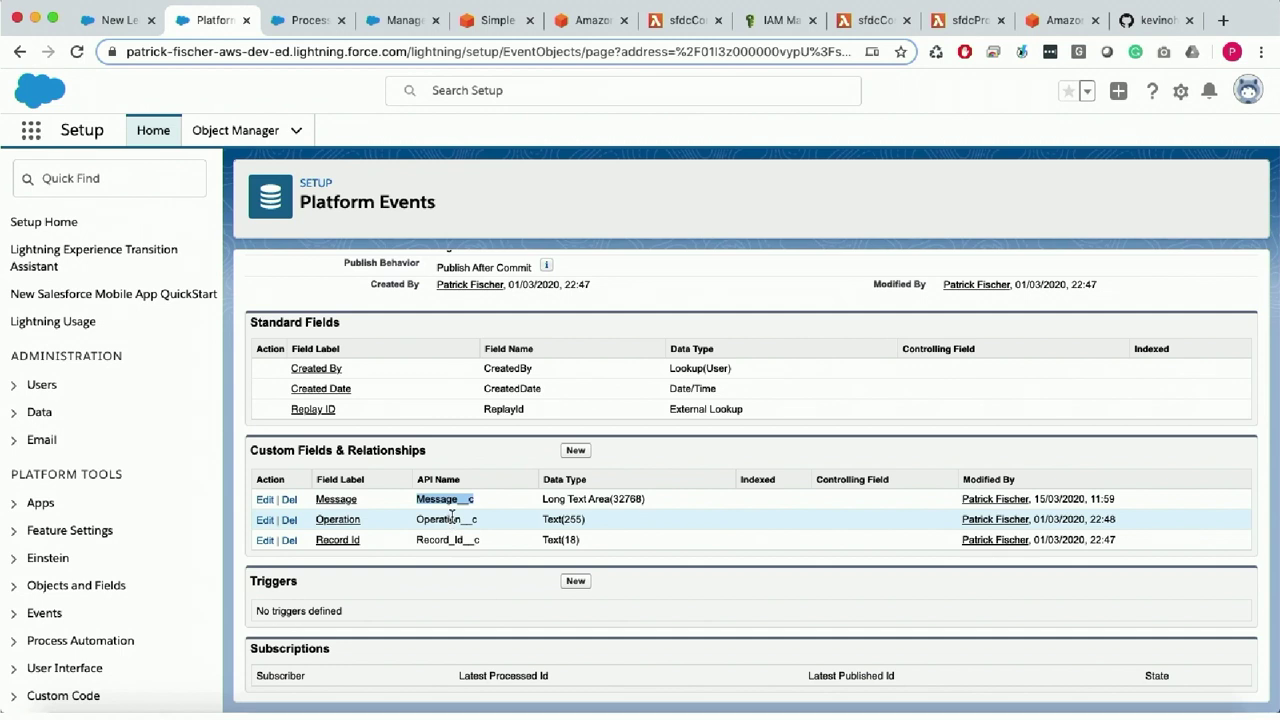
double_click(450, 519)
double_click(455, 540)
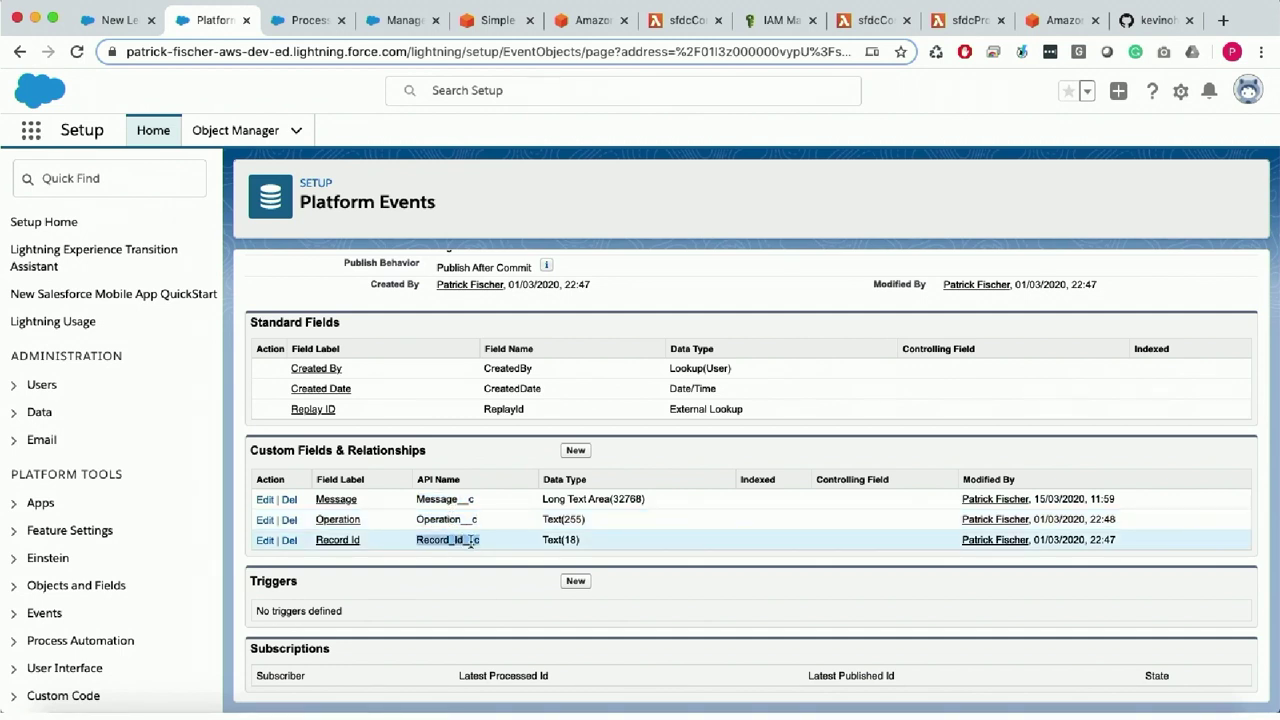
left_click(488, 546)
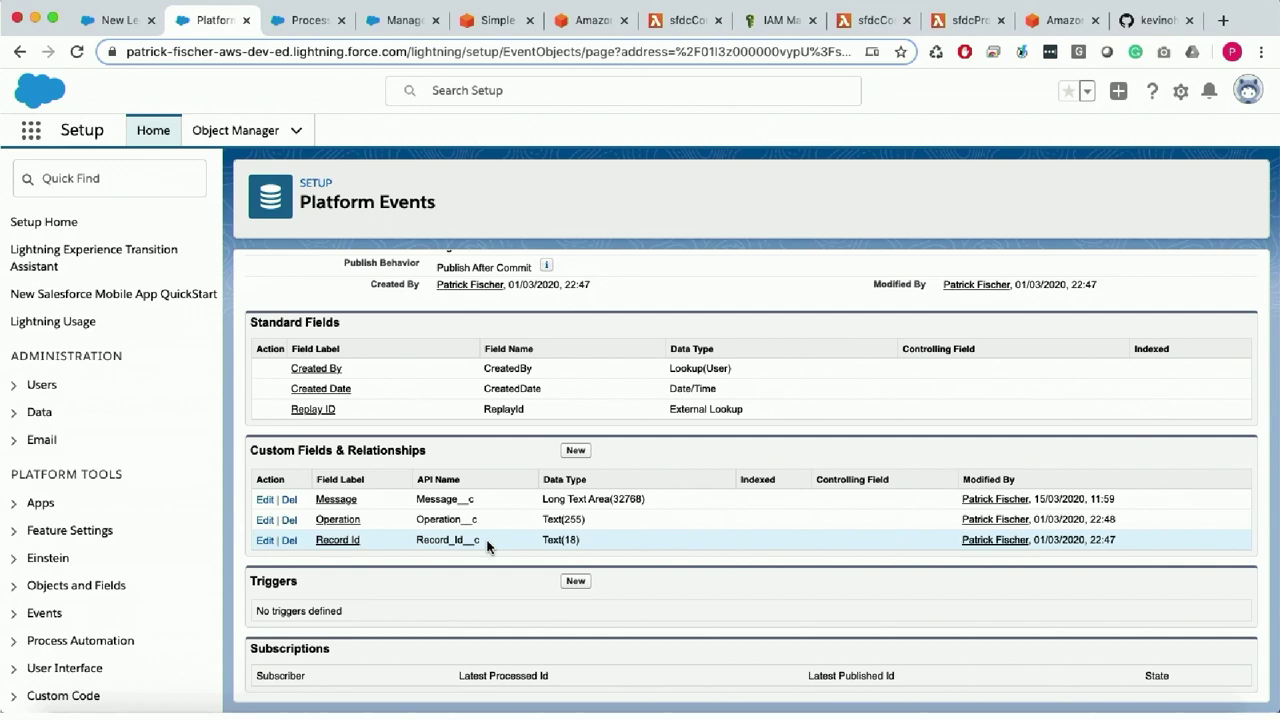
scroll(488, 546, "up", 4)
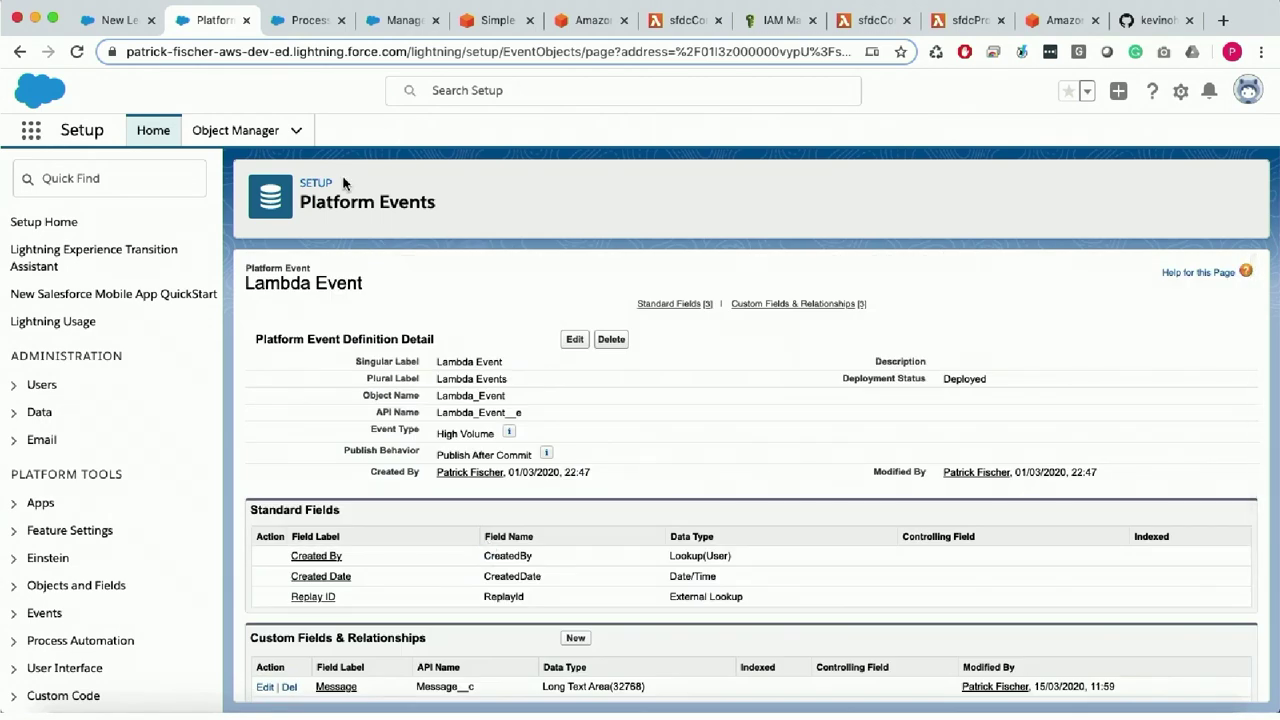
Inspect the Description Field Changes criteria and the Publish Platform Event action in the Lead Handler PB process.
left_click(310, 26)
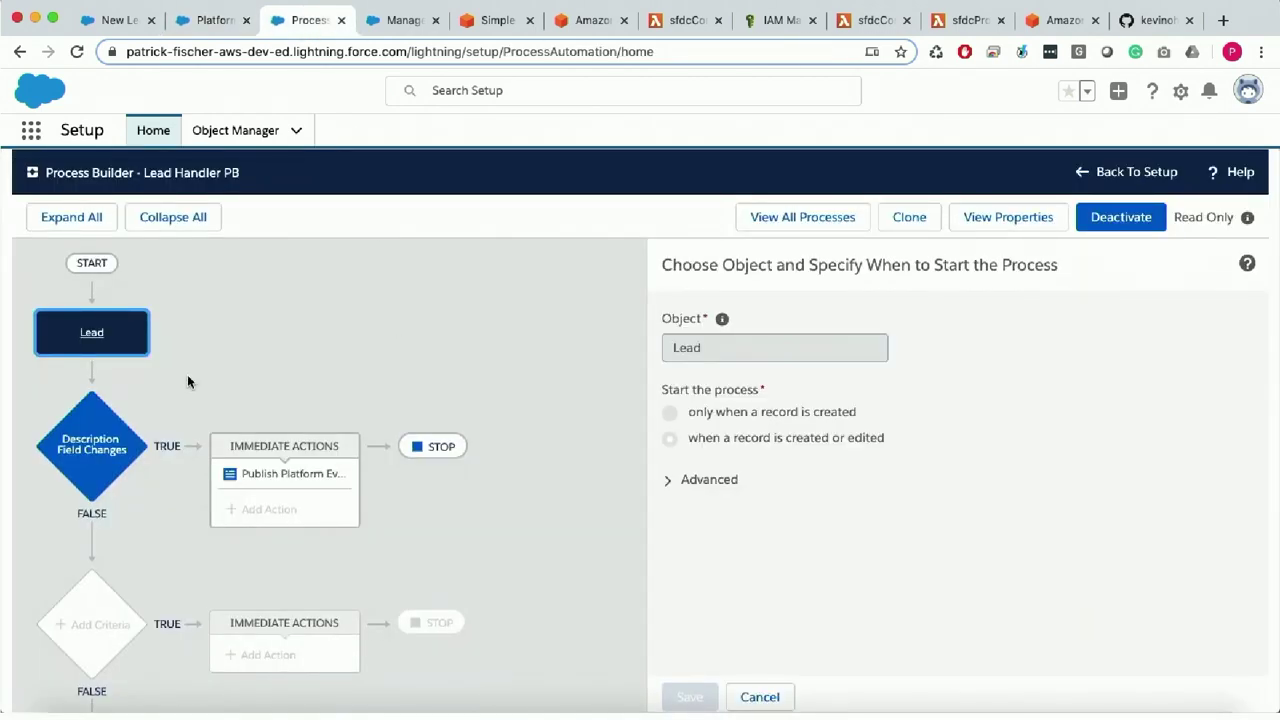
left_click(116, 438)
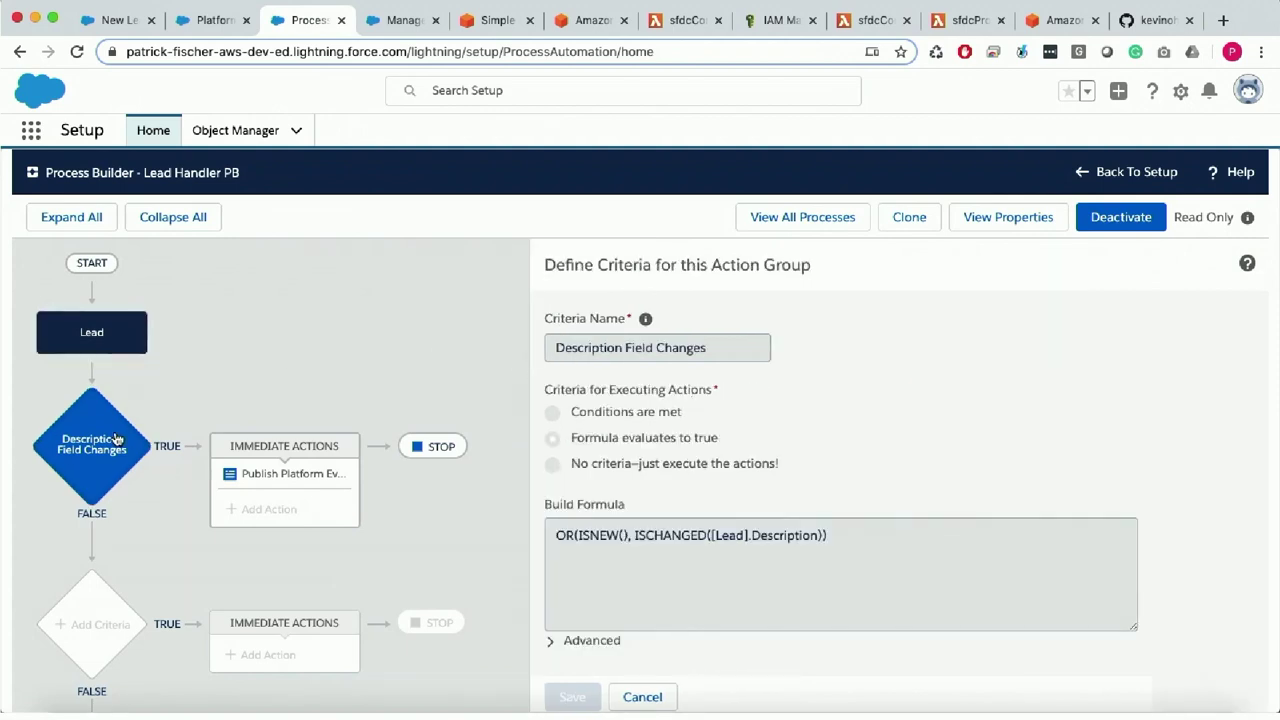
left_click(275, 476)
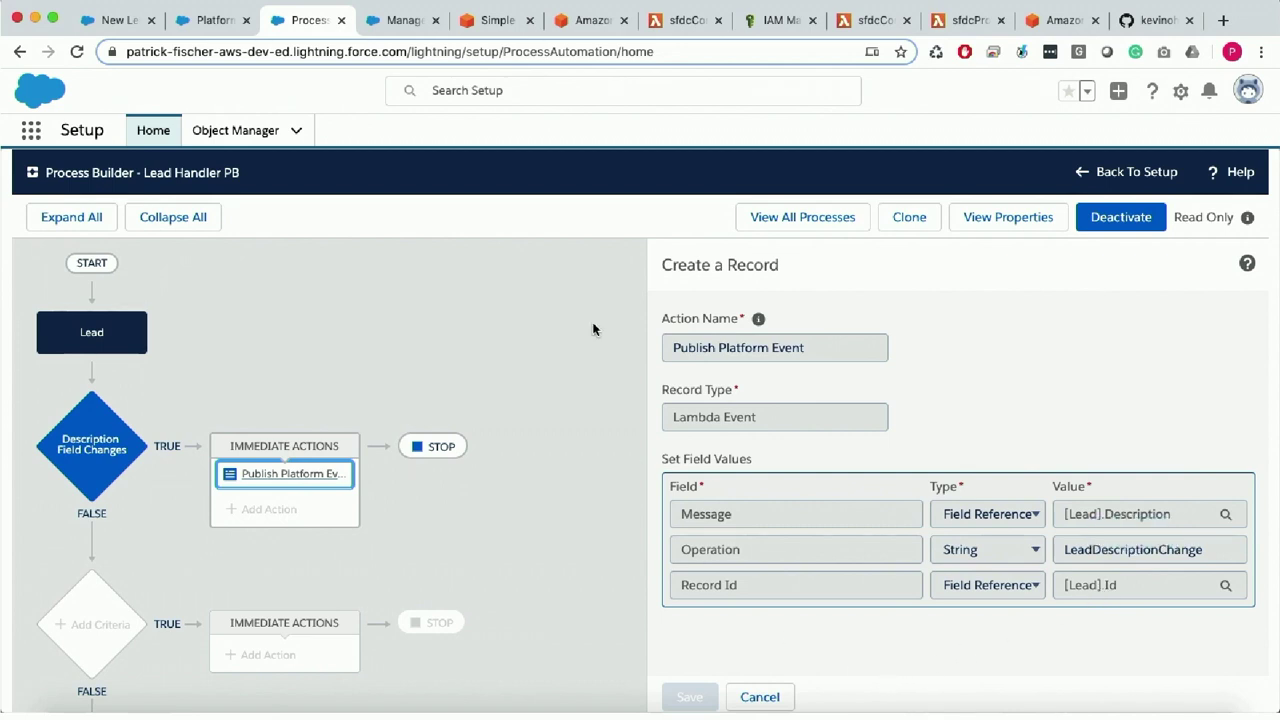
Examine the OAuth settings of the AWS Web Server Flow connected app and reveal its consumer secret.
left_click(401, 21)
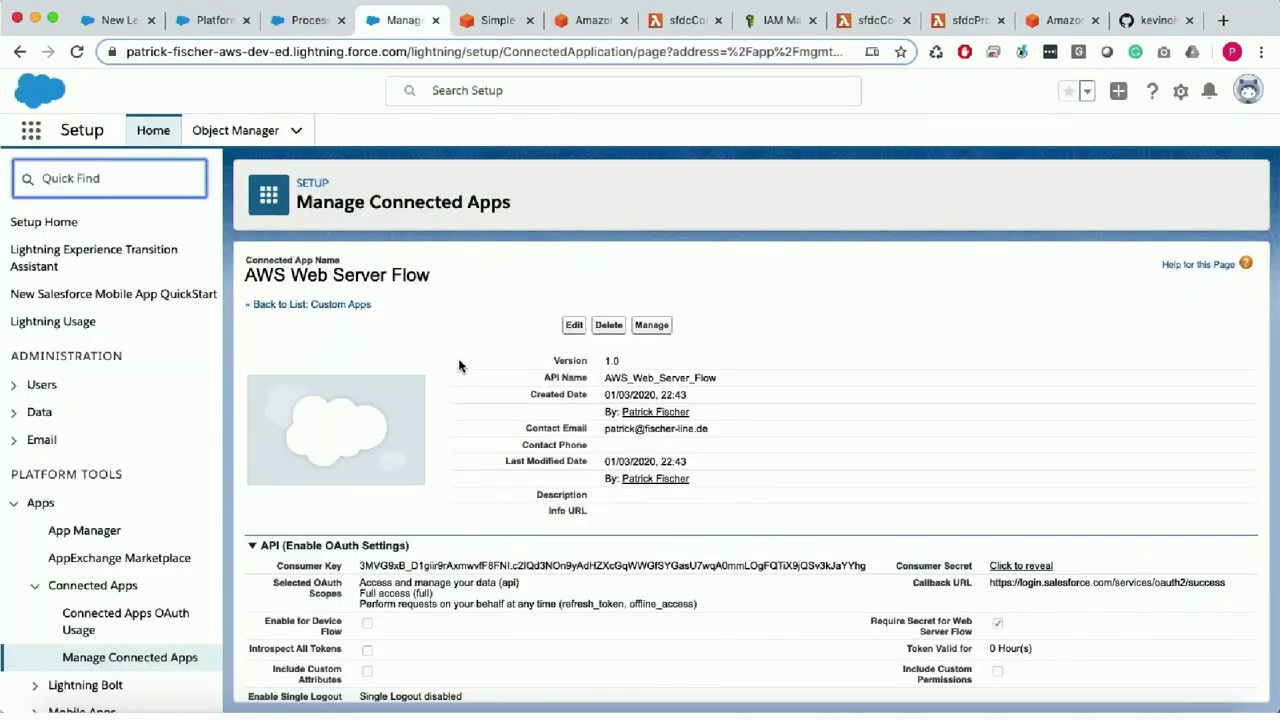
scroll(451, 347, "down", 3)
double_click(512, 400)
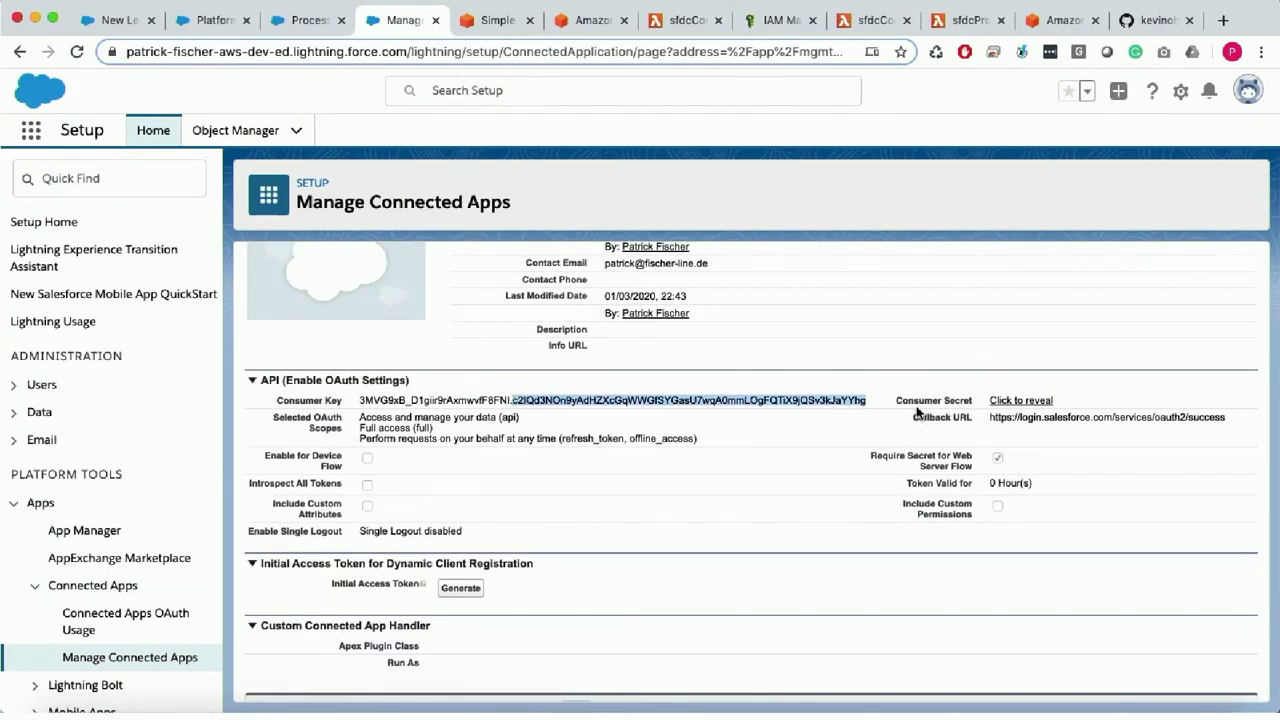
left_click(1021, 400)
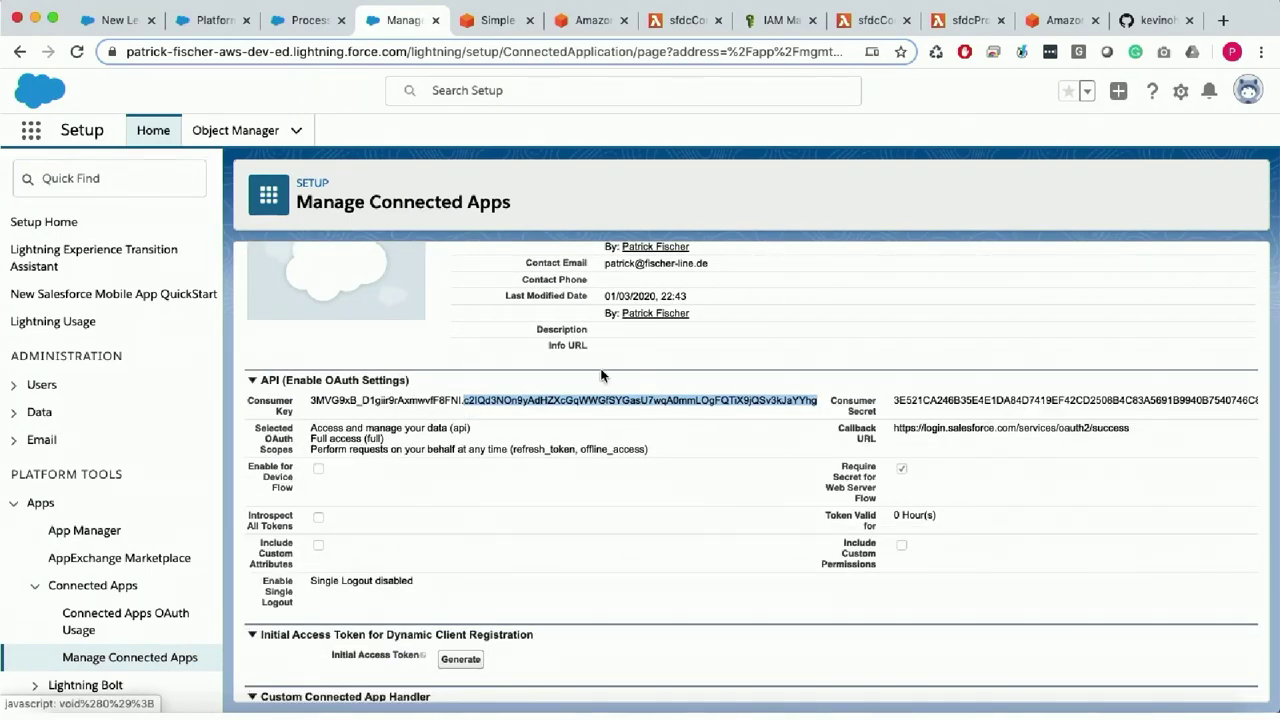
scroll(601, 375, "up", 3)
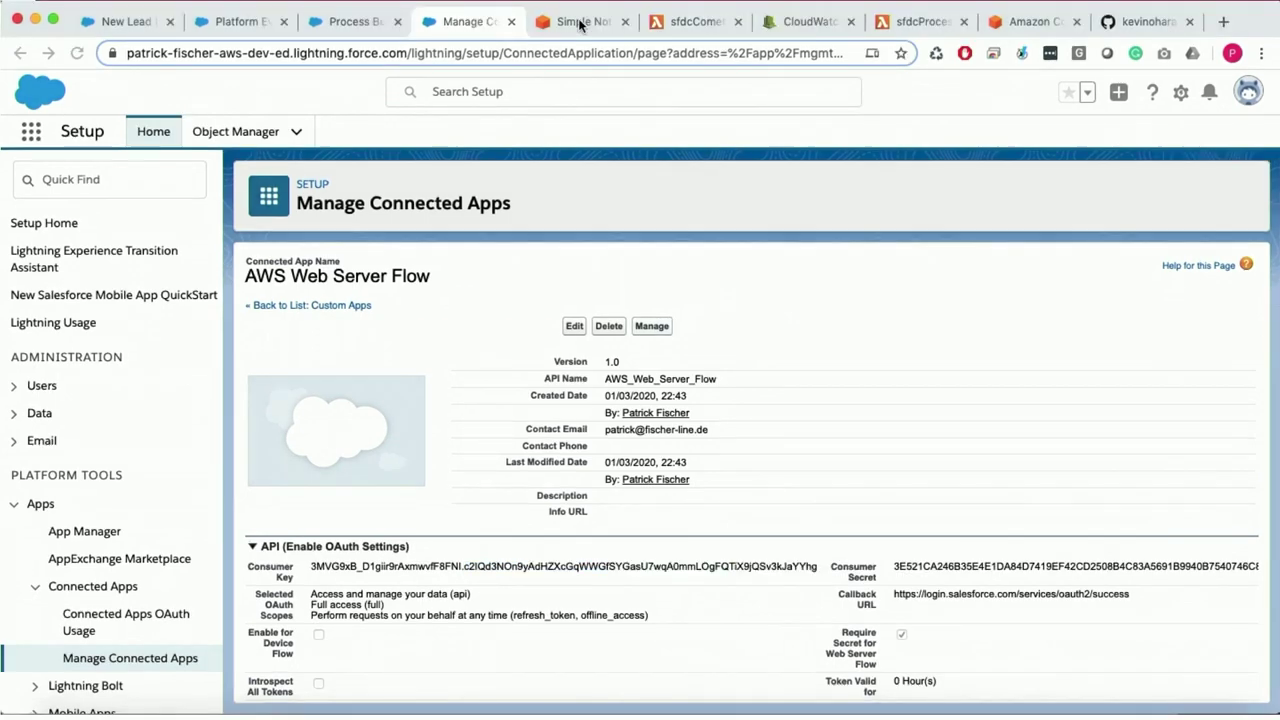
Switch to the Amazon SNS console and open the SFDC_Events topic to review its subscriptions.
left_click(578, 21)
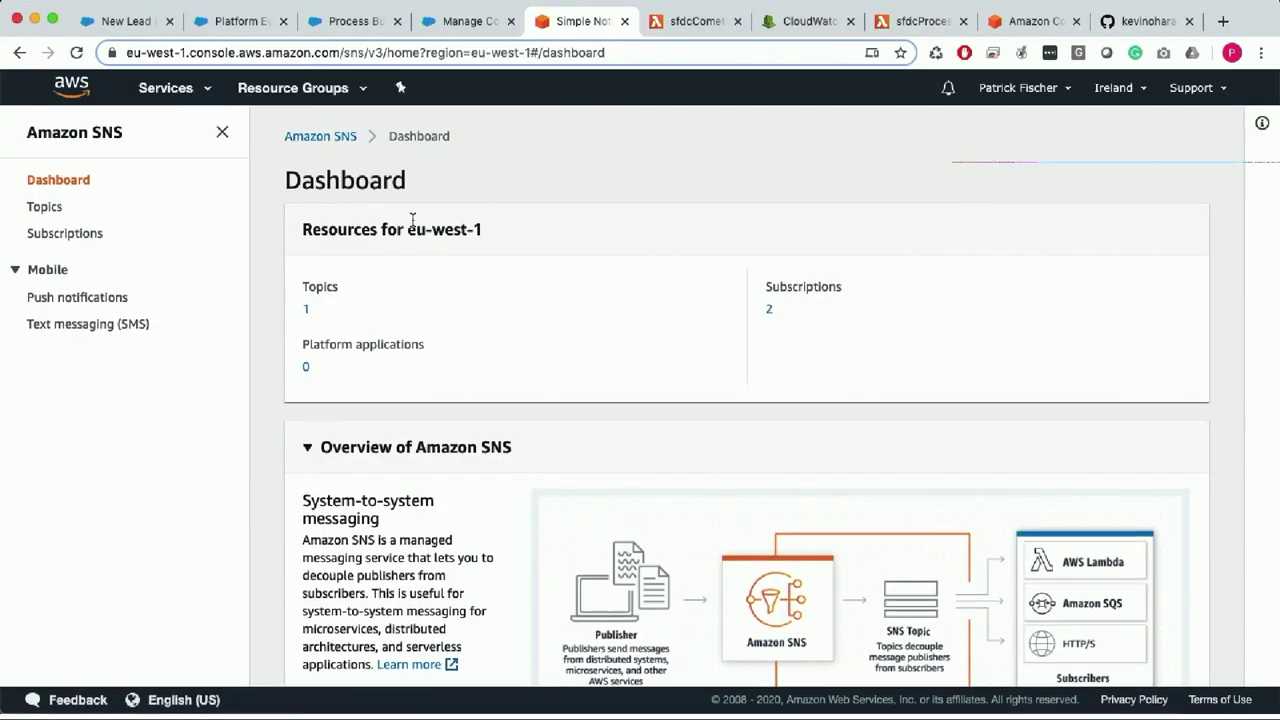
left_click(208, 94)
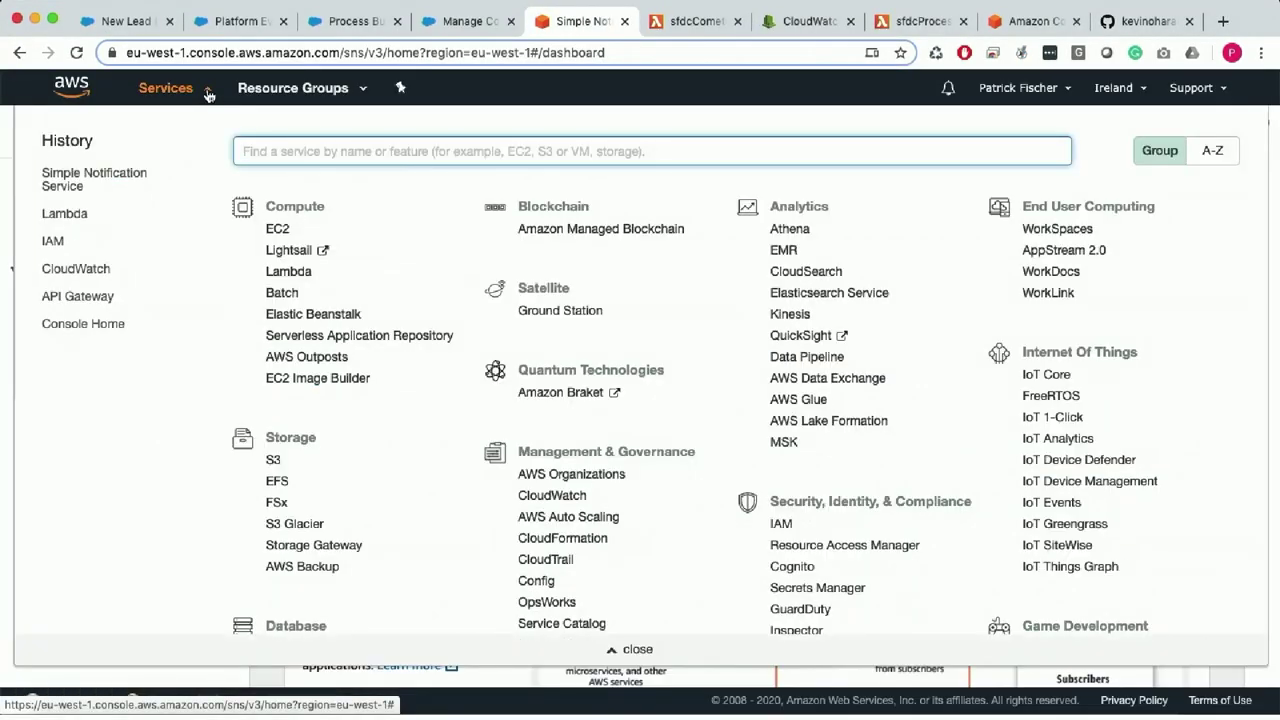
left_click(208, 94)
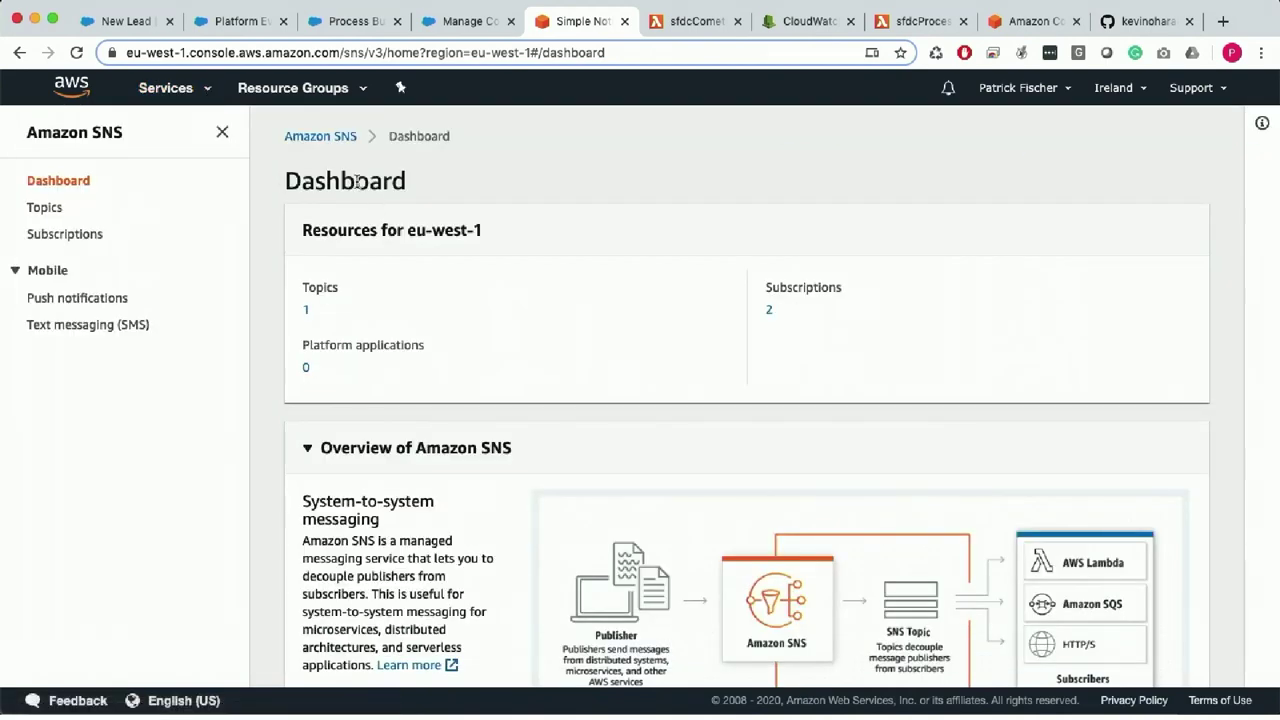
left_click(307, 311)
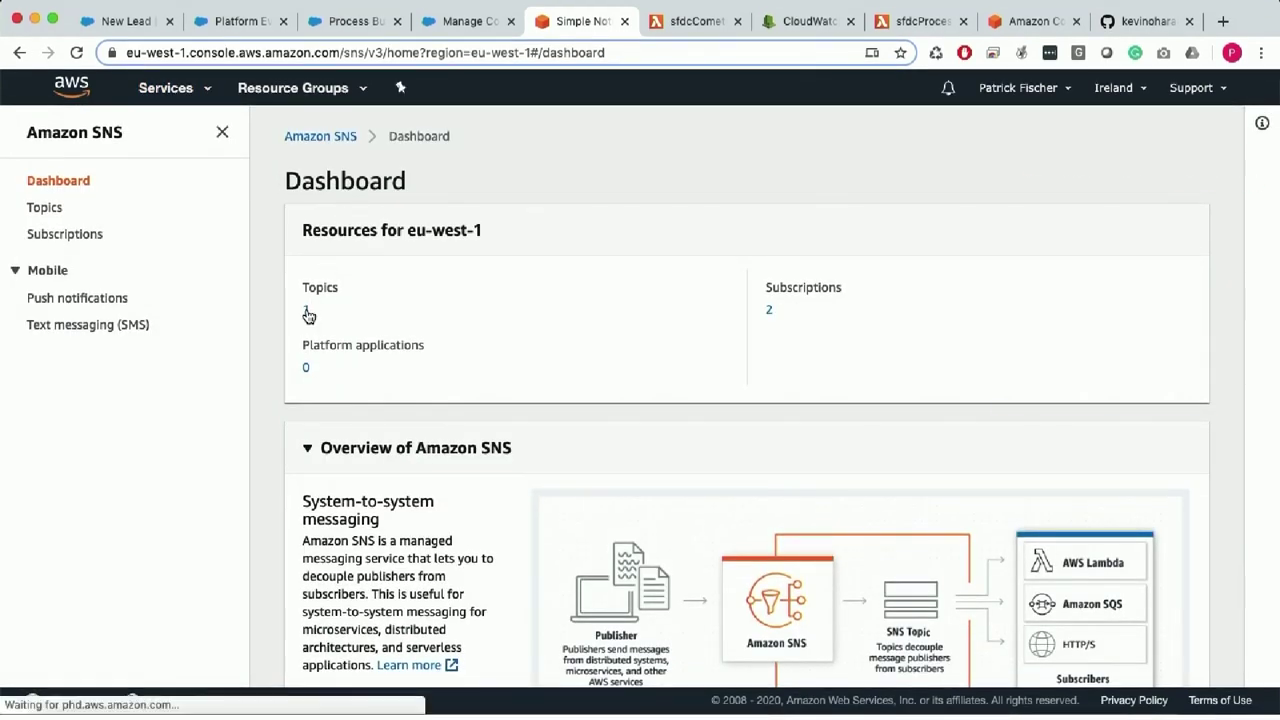
left_click(387, 330)
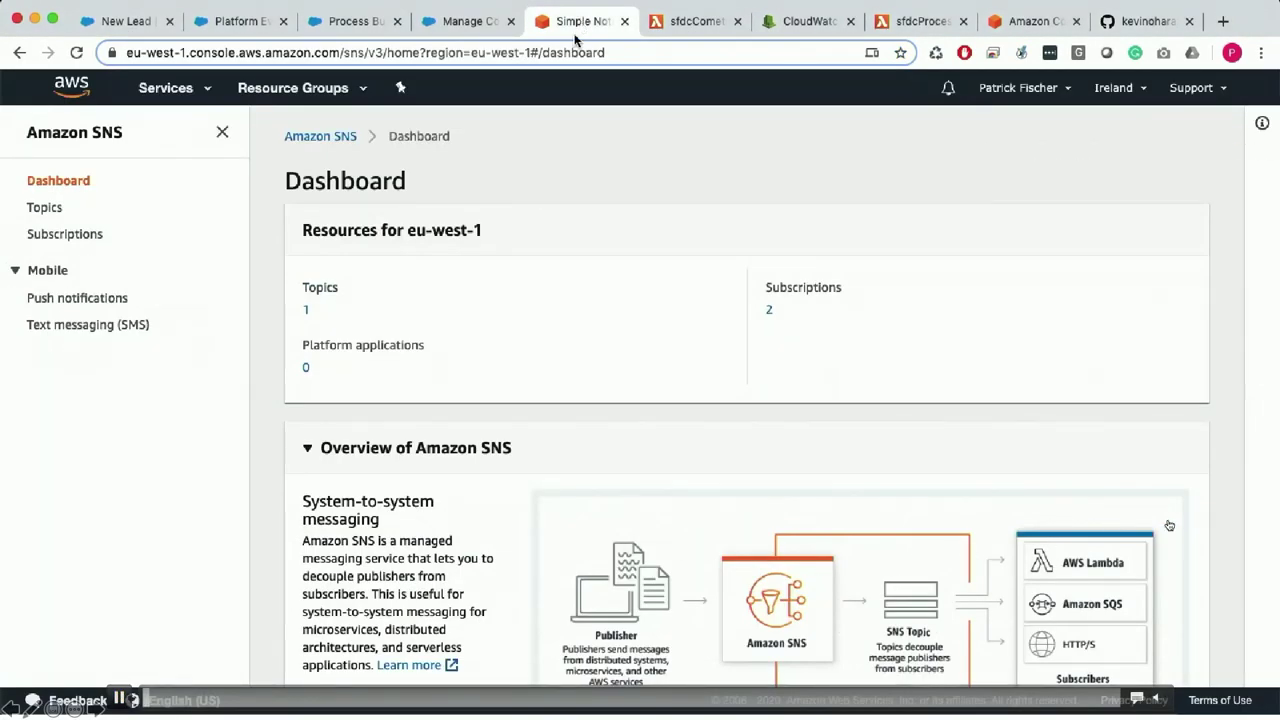
left_click(208, 94)
left_click(208, 94)
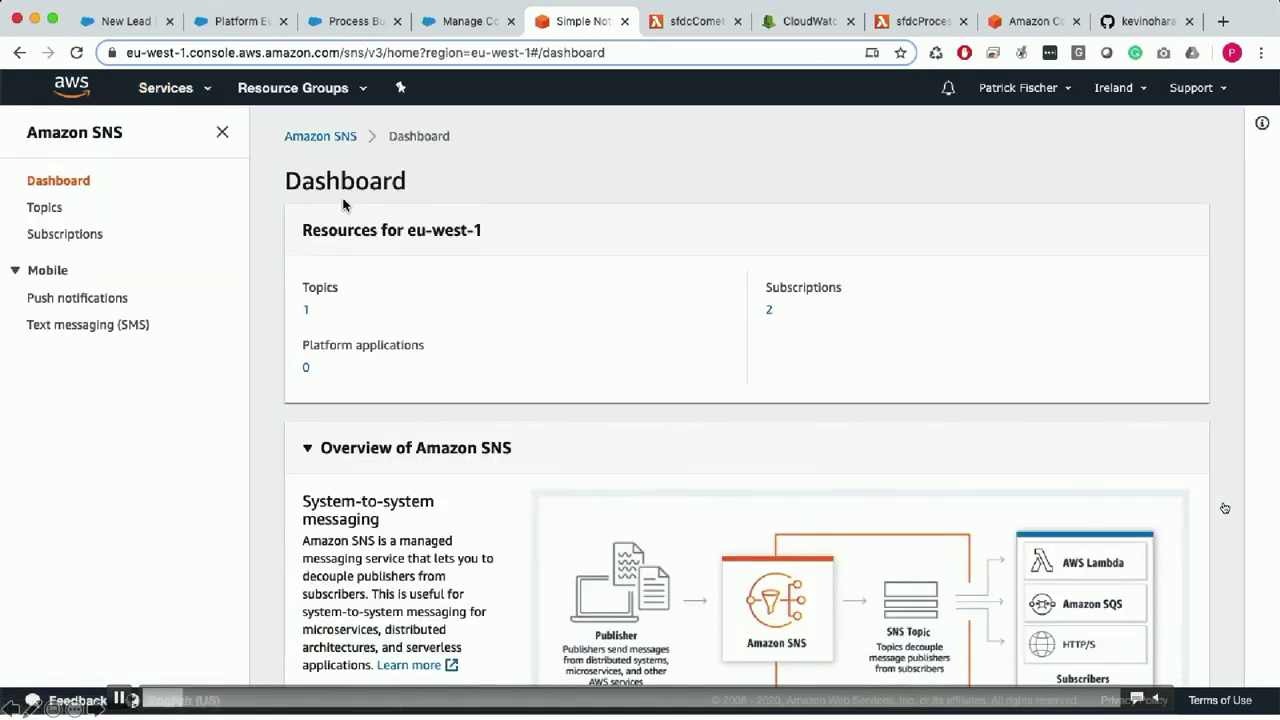
left_click(307, 312)
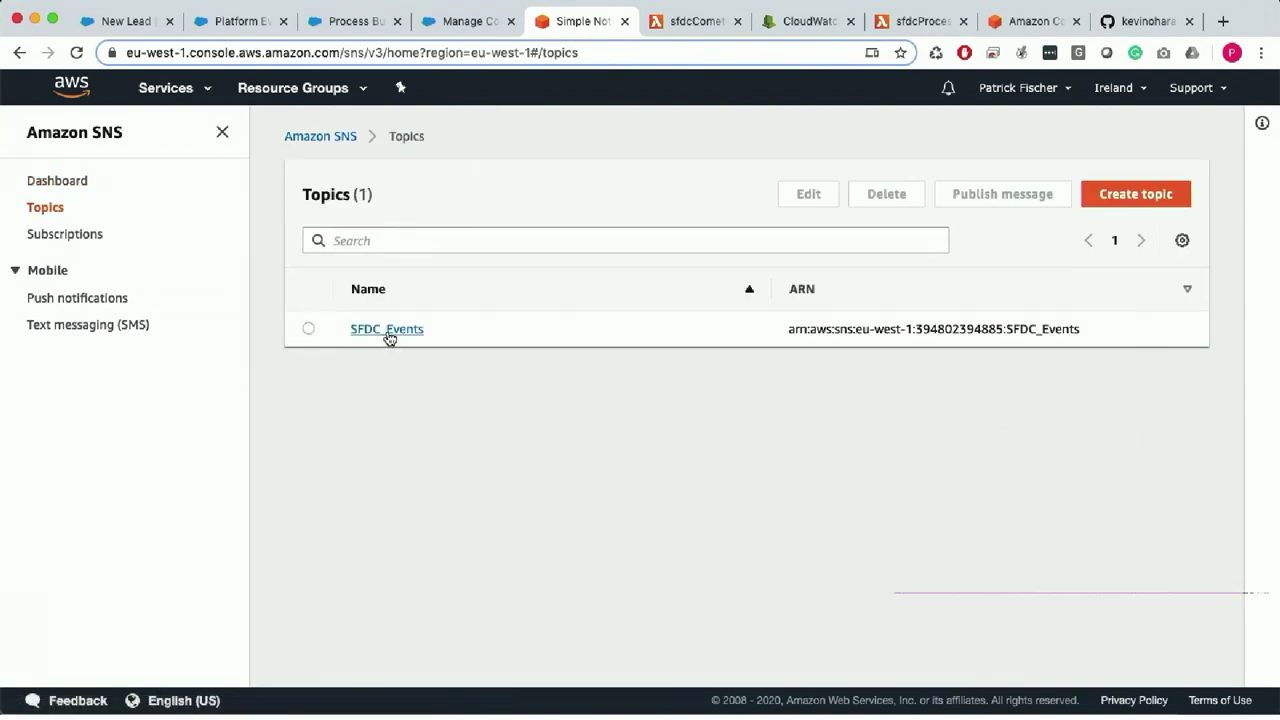
left_click(388, 330)
scroll(420, 366, "down", 2)
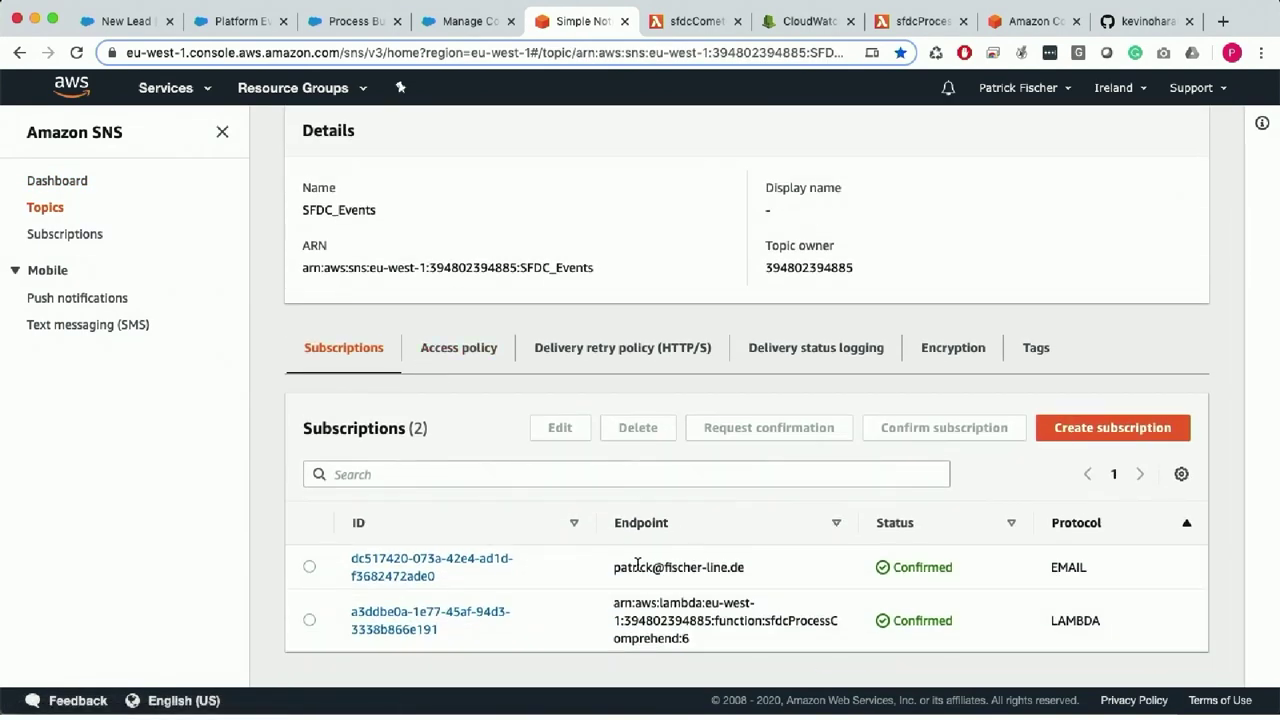
Switch to version 2 of the sfdcCometdSubscriber Lambda function and examine its trigger and layers in the designer.
left_click(698, 21)
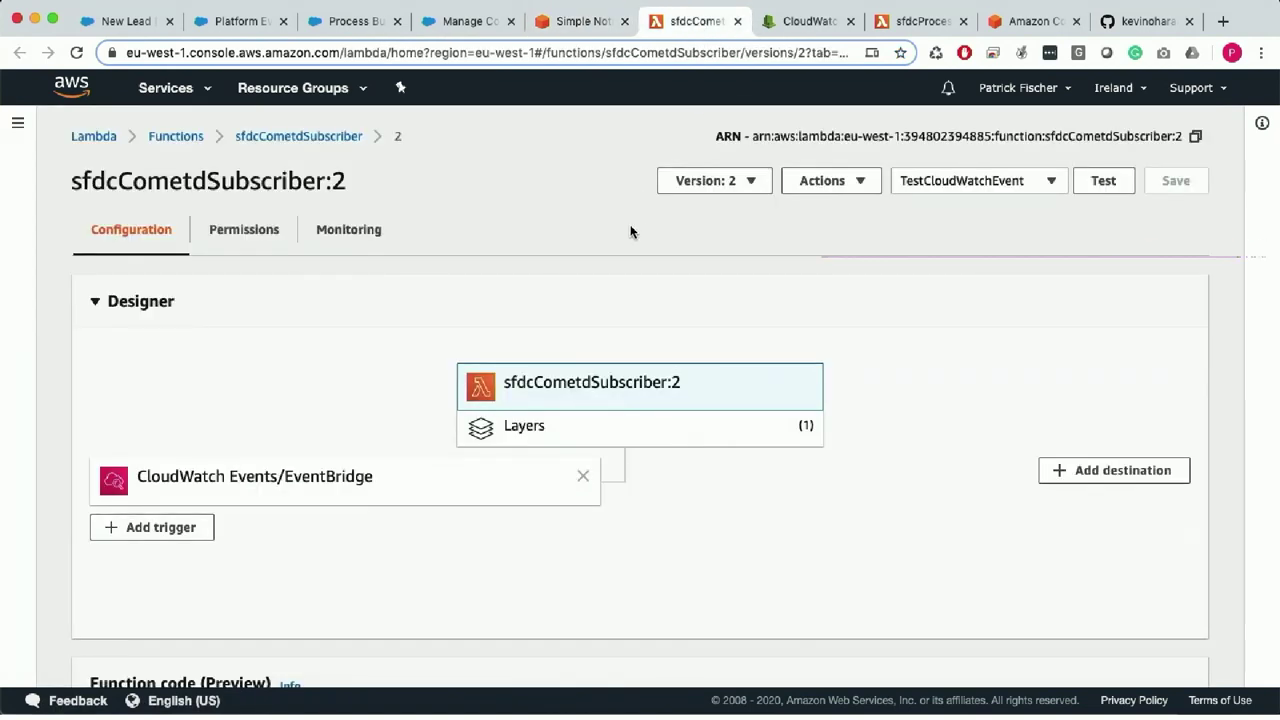
double_click(260, 180)
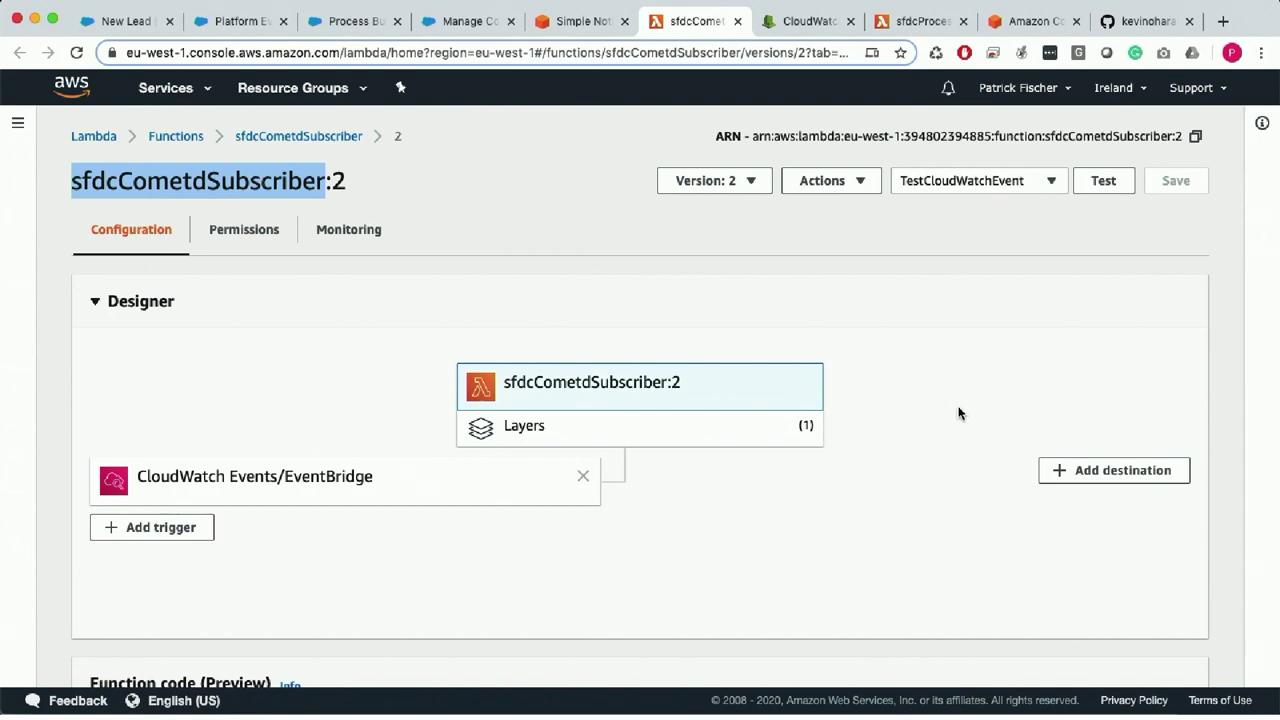
scroll(964, 442, "down", 5)
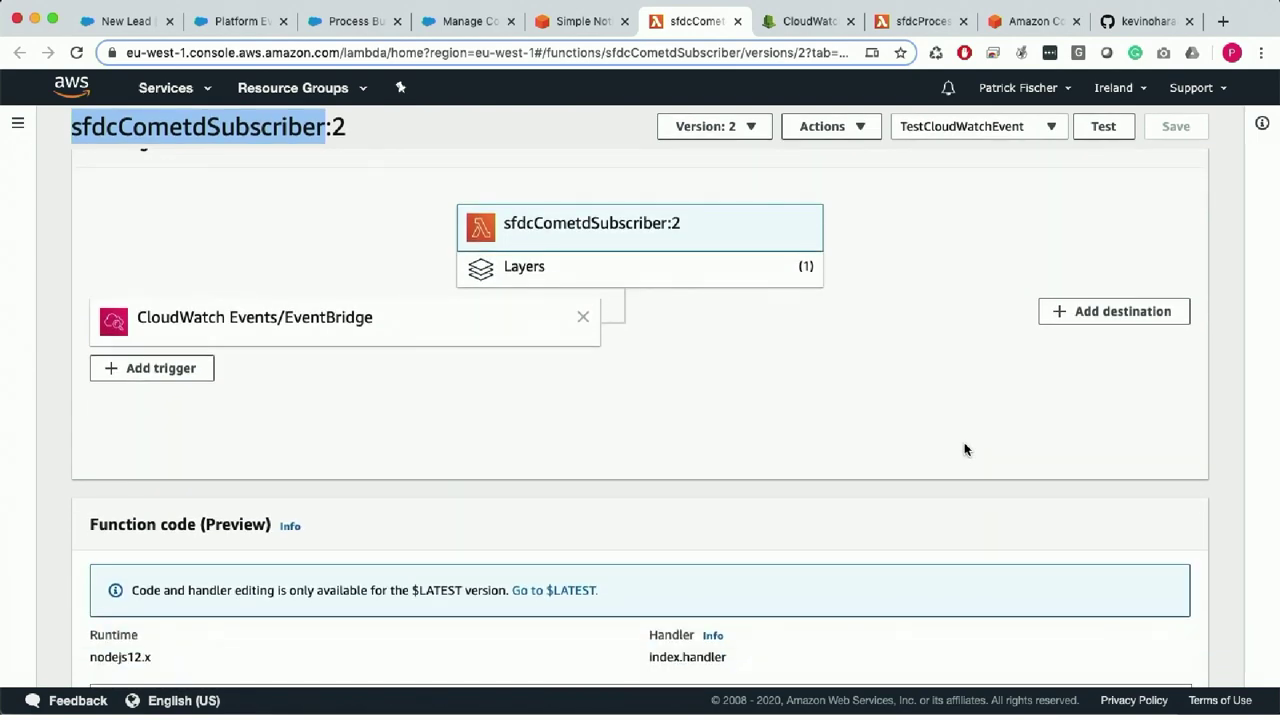
Examine the required modules, connection credentials and Salesforce authentication call in the index.js code of sfdcCometdSubscriber.
scroll(1167, 456, "down", 5)
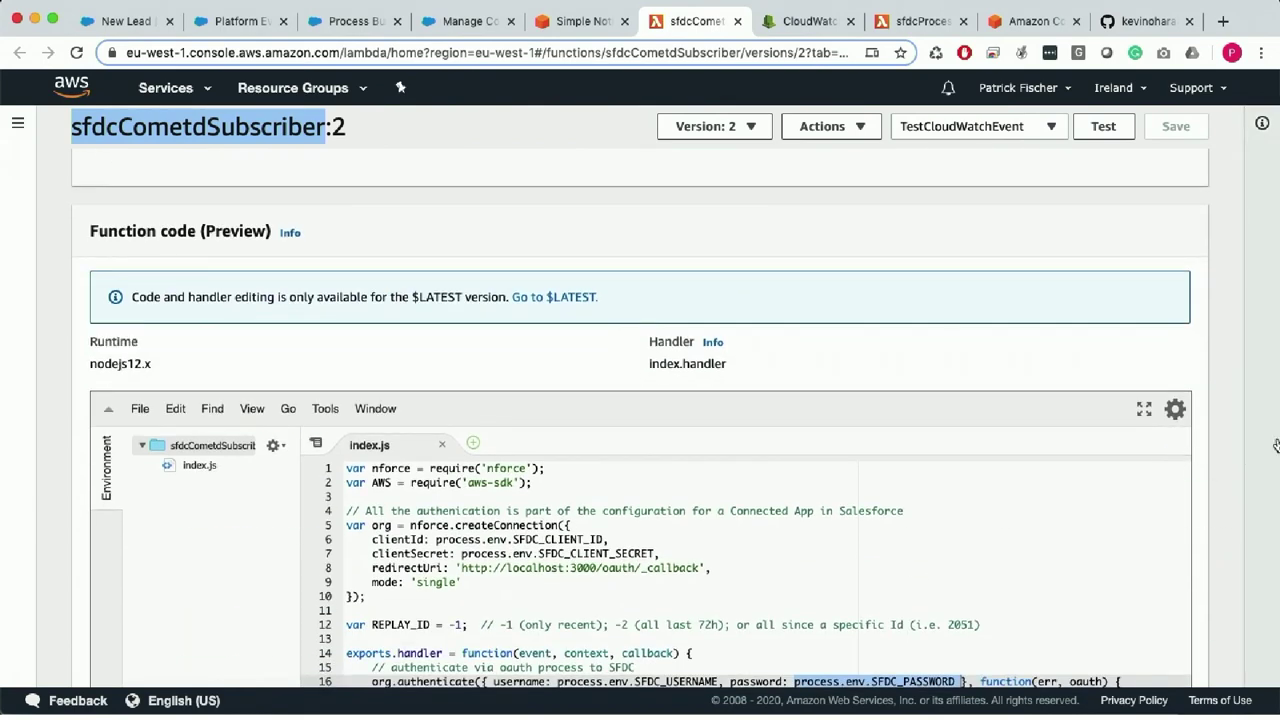
scroll(1235, 453, "down", 4)
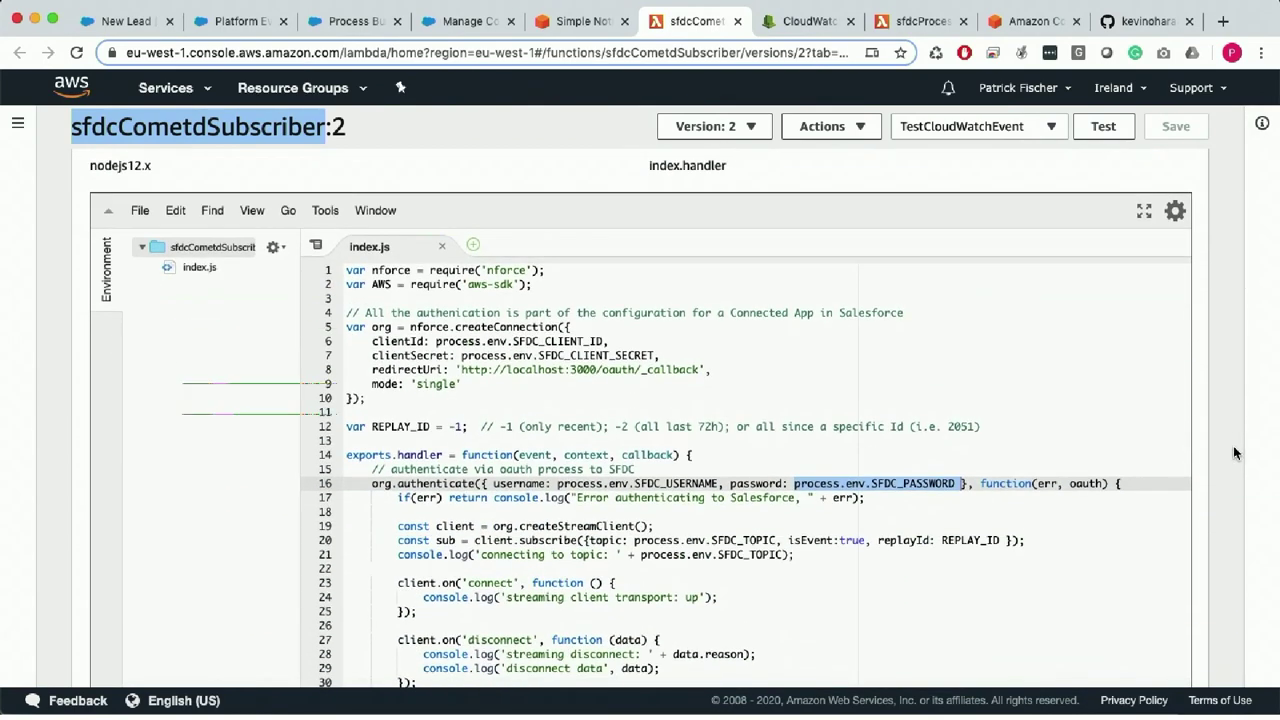
double_click(500, 270)
double_click(478, 284)
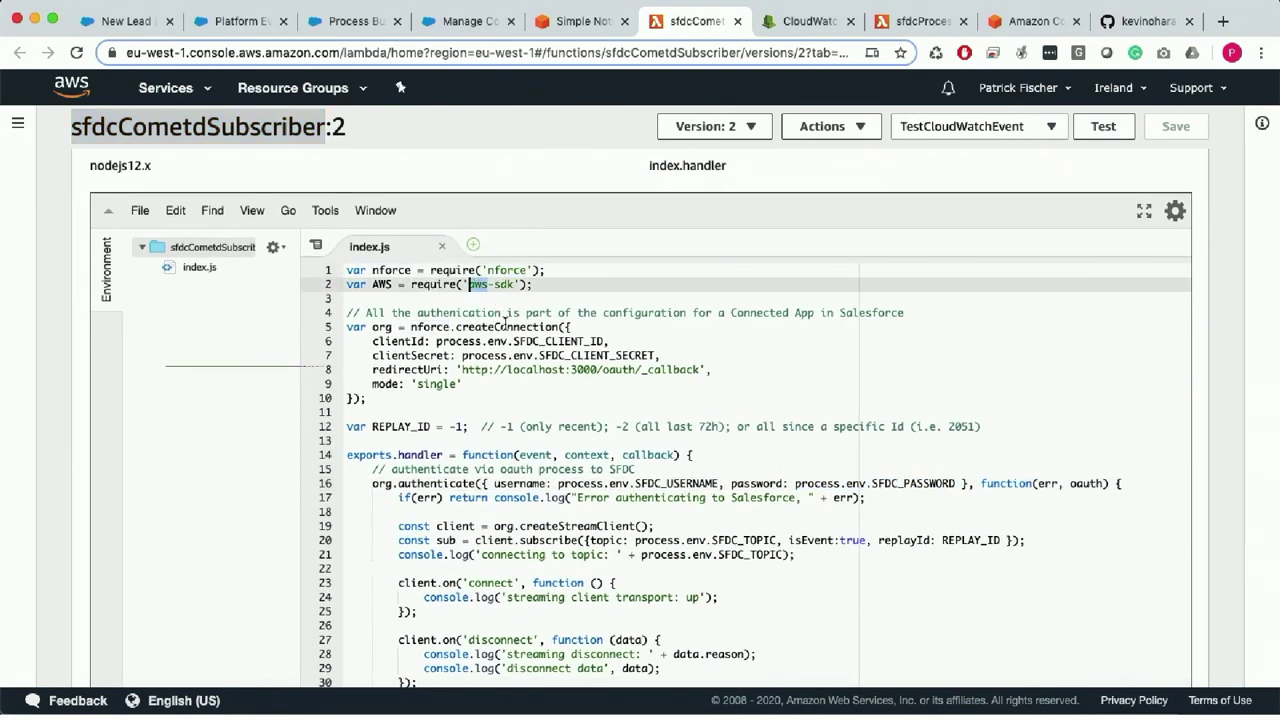
double_click(400, 341)
double_click(405, 355)
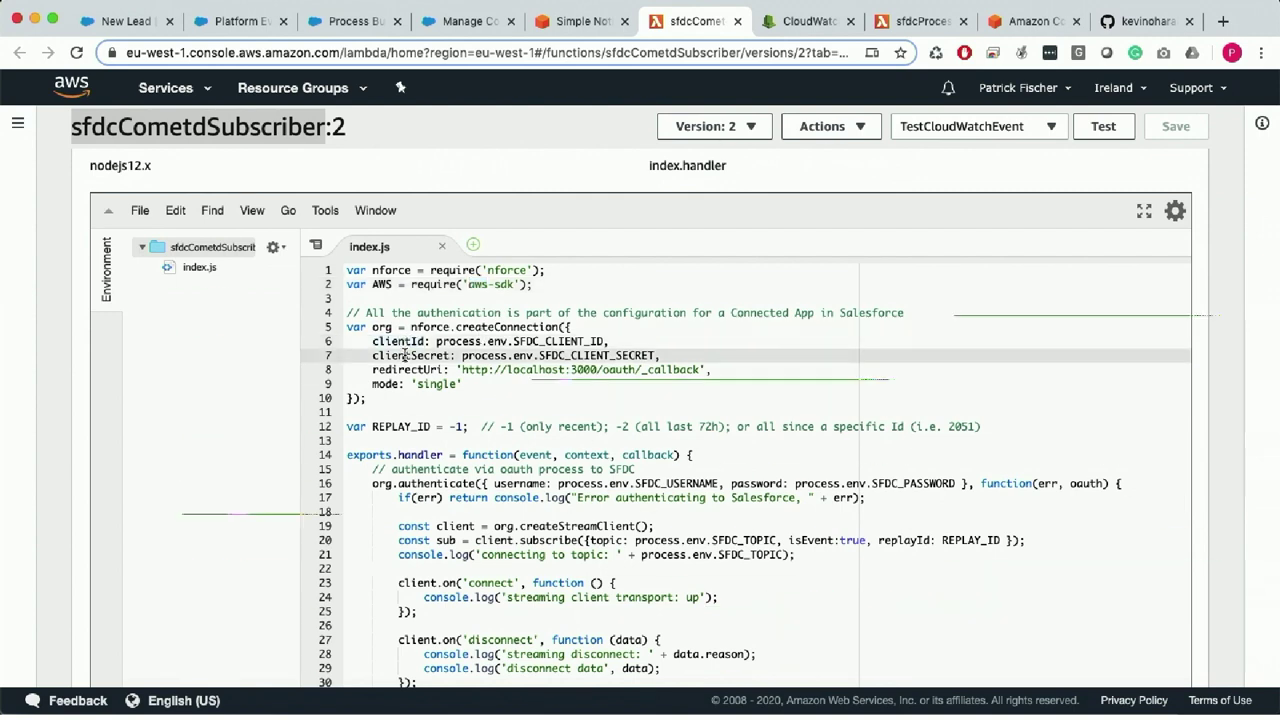
double_click(534, 483)
double_click(757, 483)
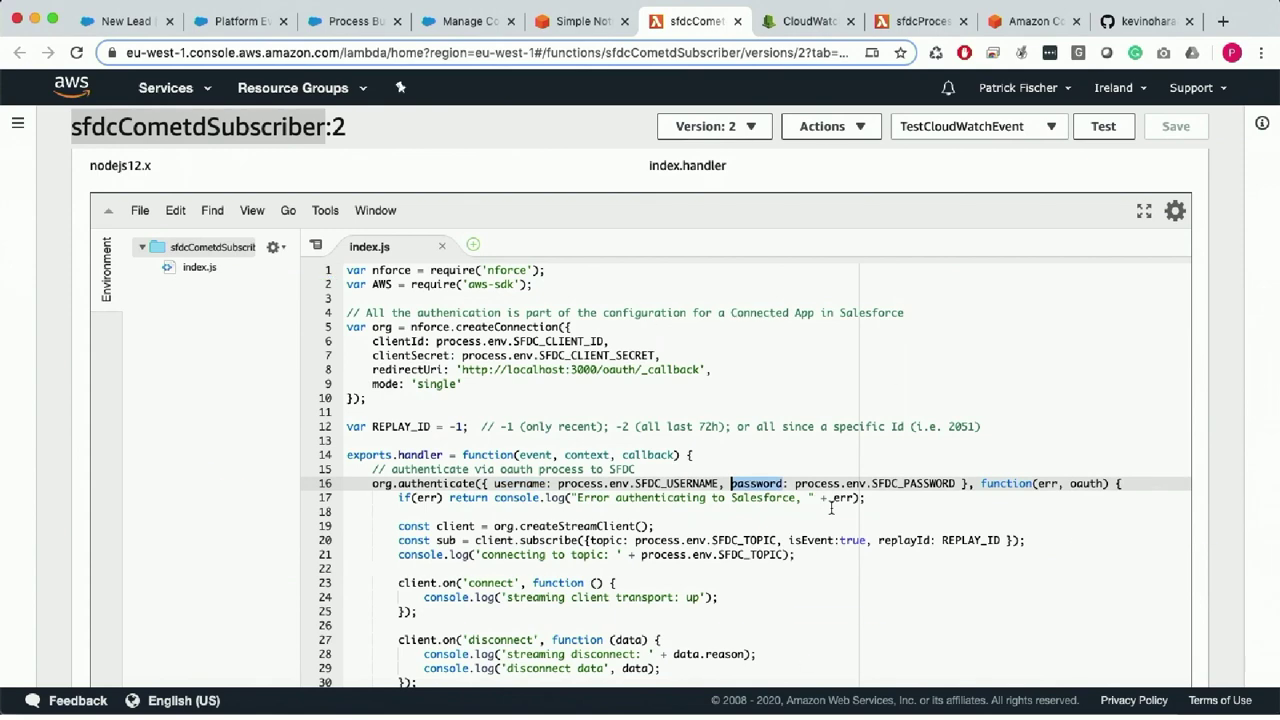
Review the event handlers in index.js and highlight the publishTextPromise statement that publishes the payload to SNS.
scroll(831, 508, "down", 1)
scroll(831, 508, "down", 7)
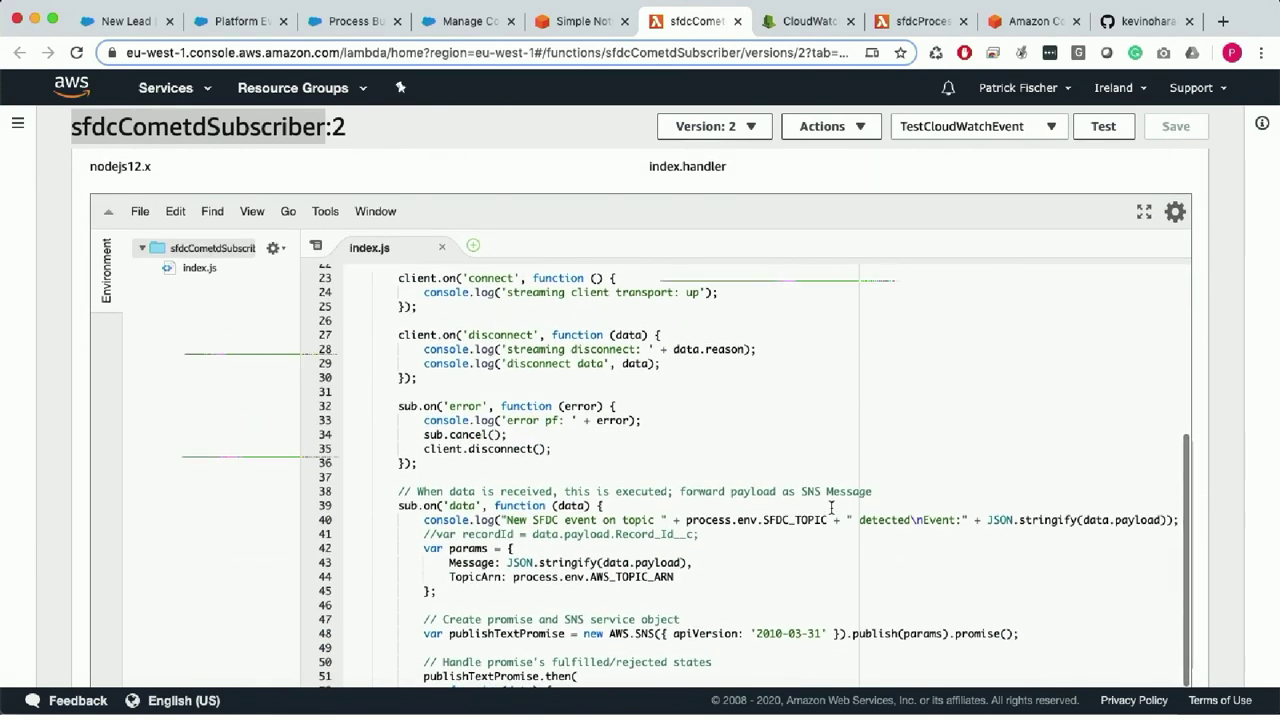
scroll(831, 508, "down", 1)
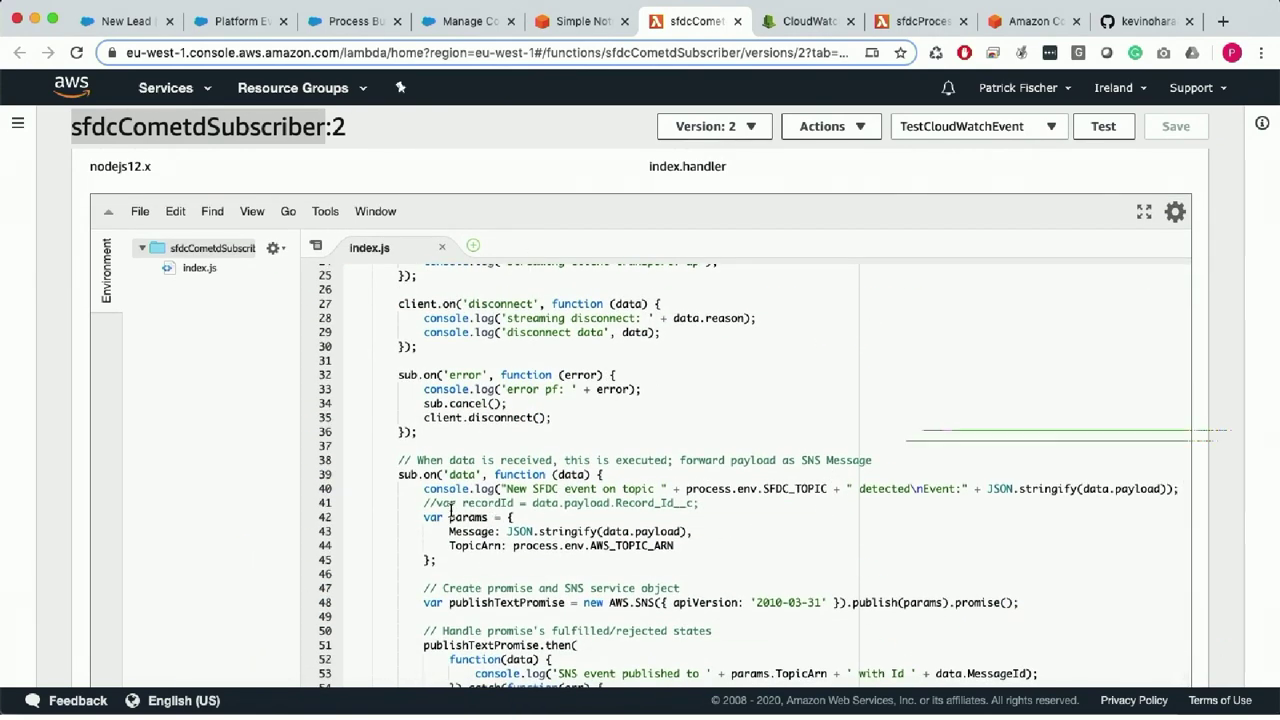
scroll(432, 494, "down", 3)
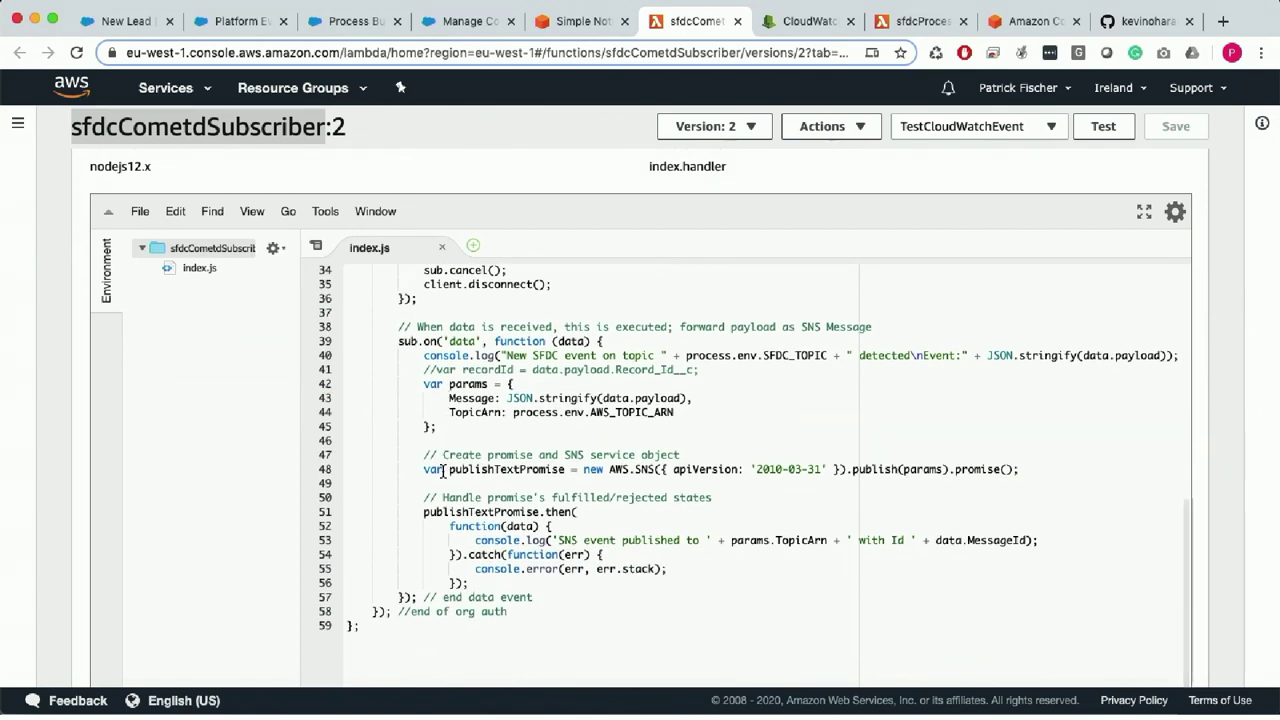
left_click_drag(420, 470, 1025, 469)
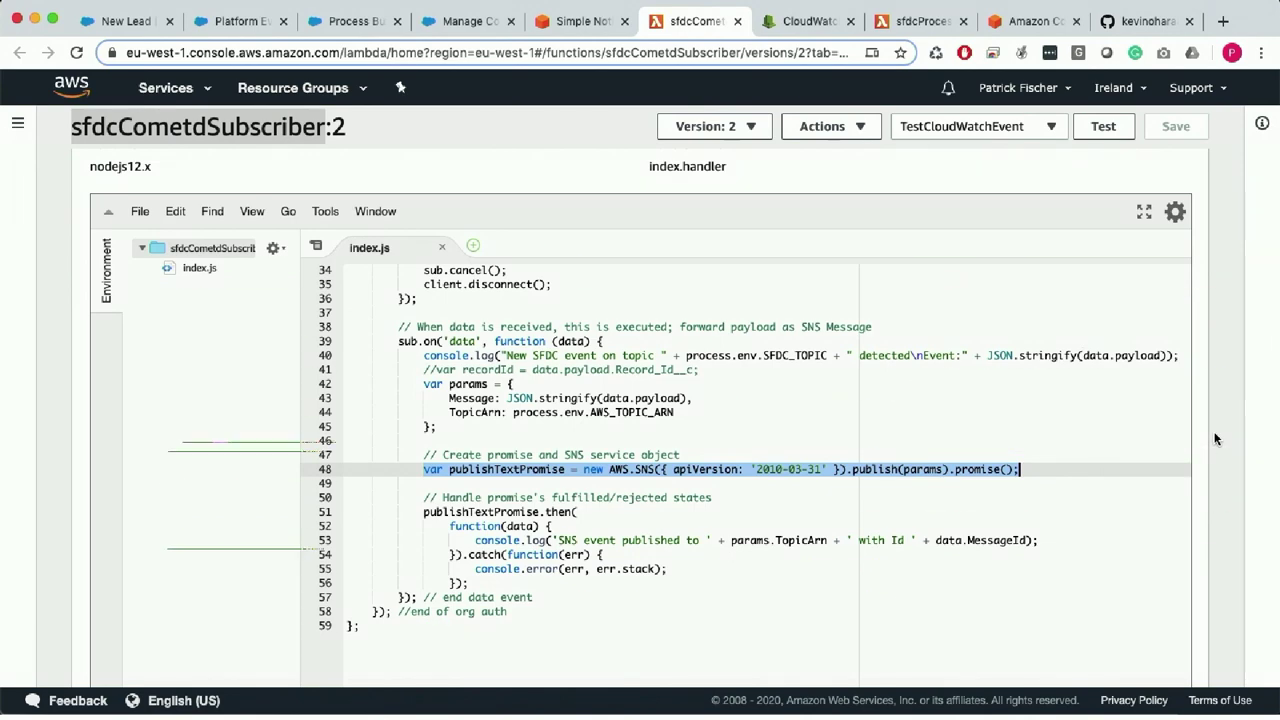
scroll(1215, 439, "up", 10)
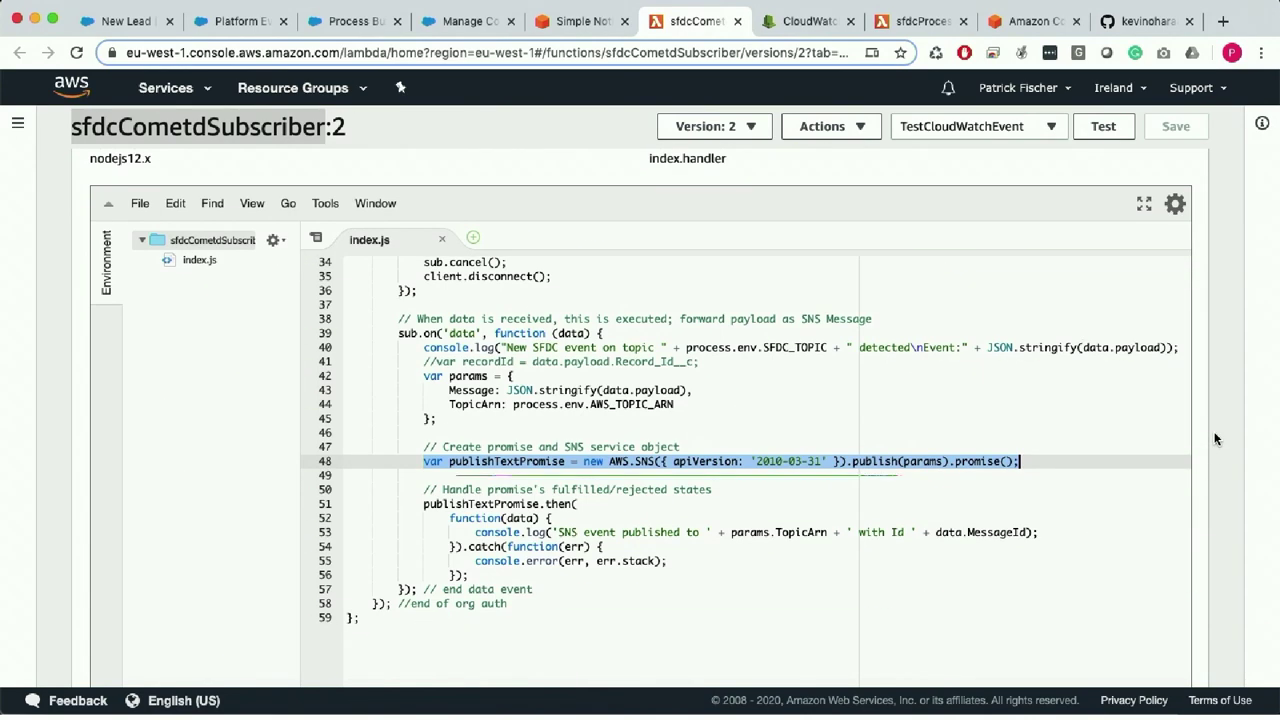
Examine the nforce-layer attached to sfdcCometdSubscriber, reveal the Lambda navigation with its Layers entry, and reselect the function in the designer.
scroll(1215, 439, "up", 2)
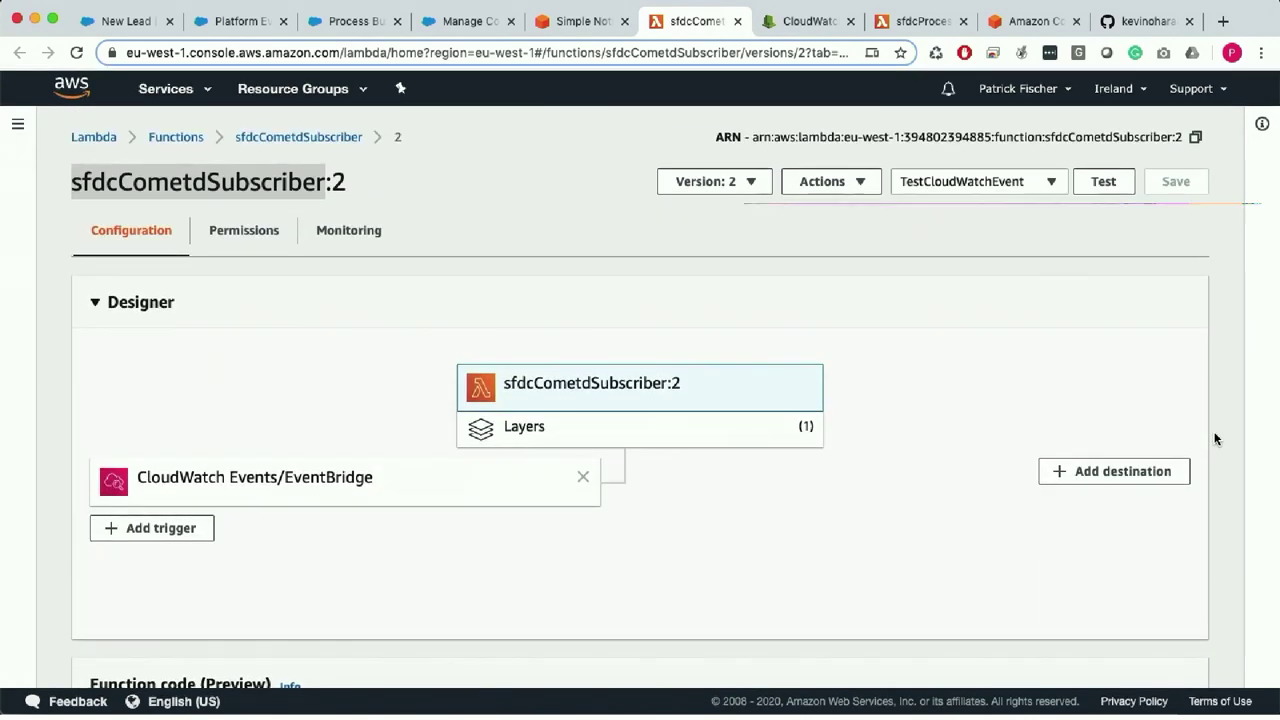
left_click(650, 443)
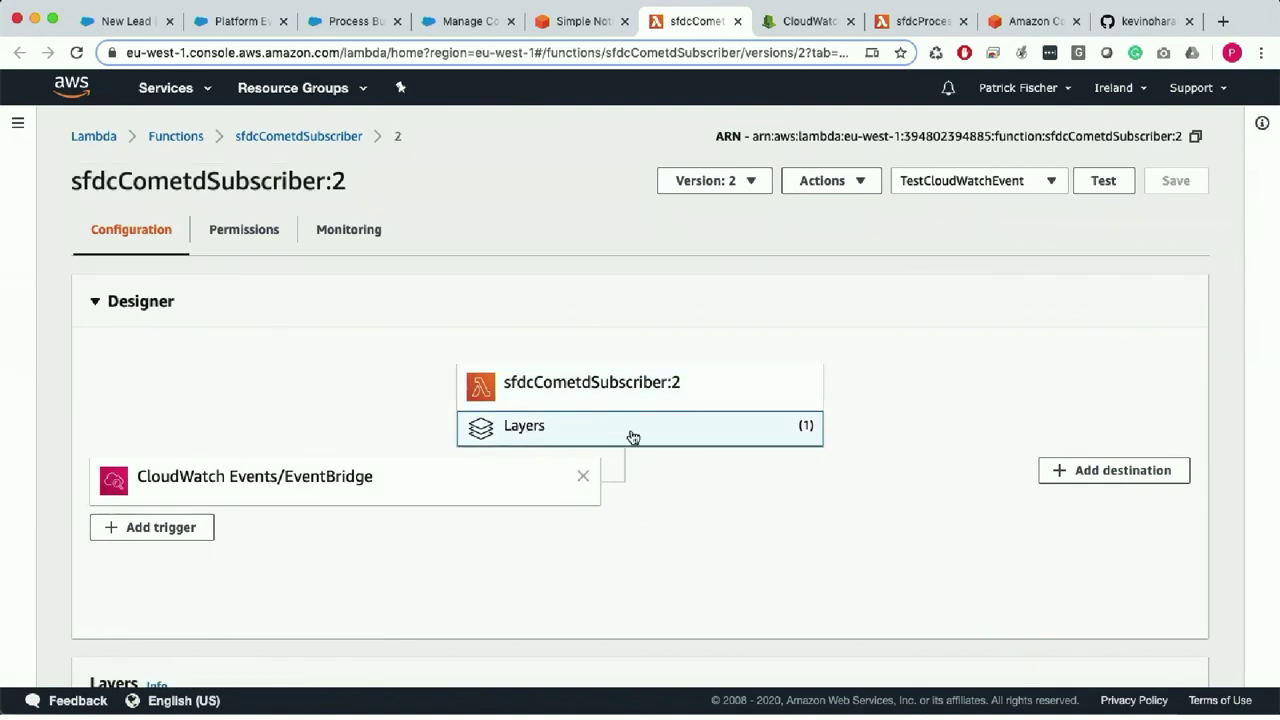
scroll(740, 543, "down", 3)
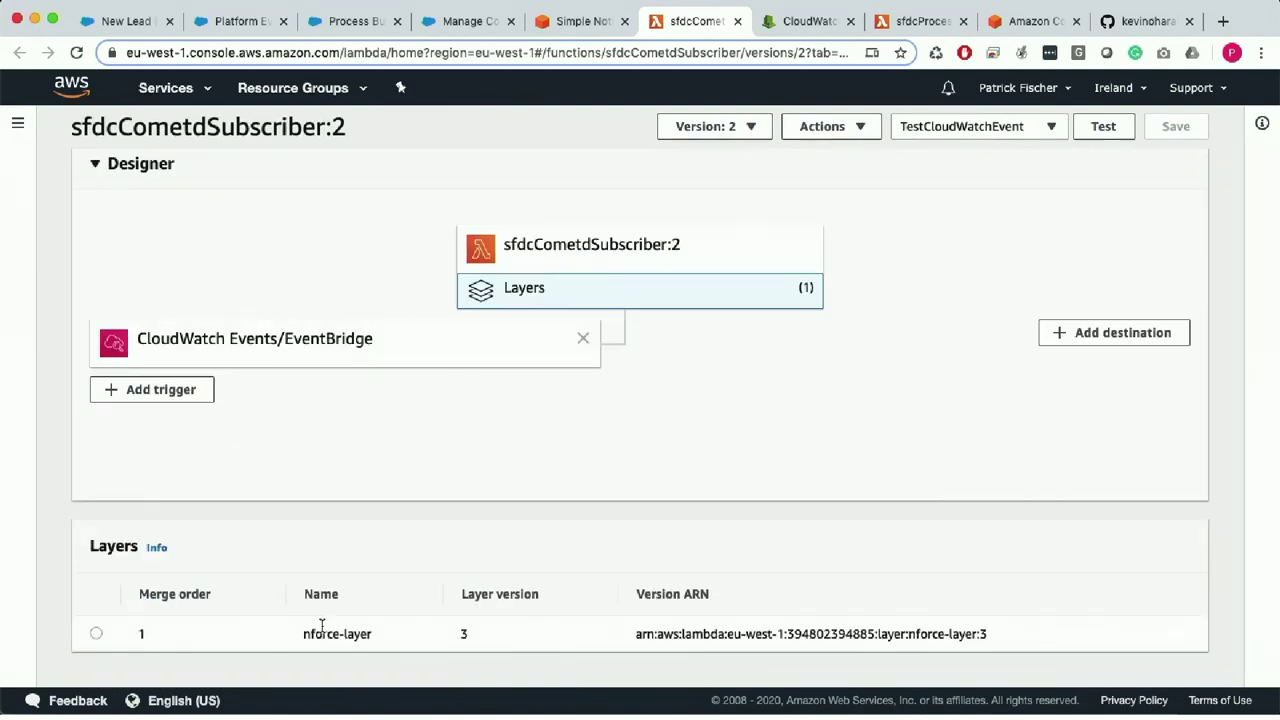
left_click_drag(303, 636, 403, 637)
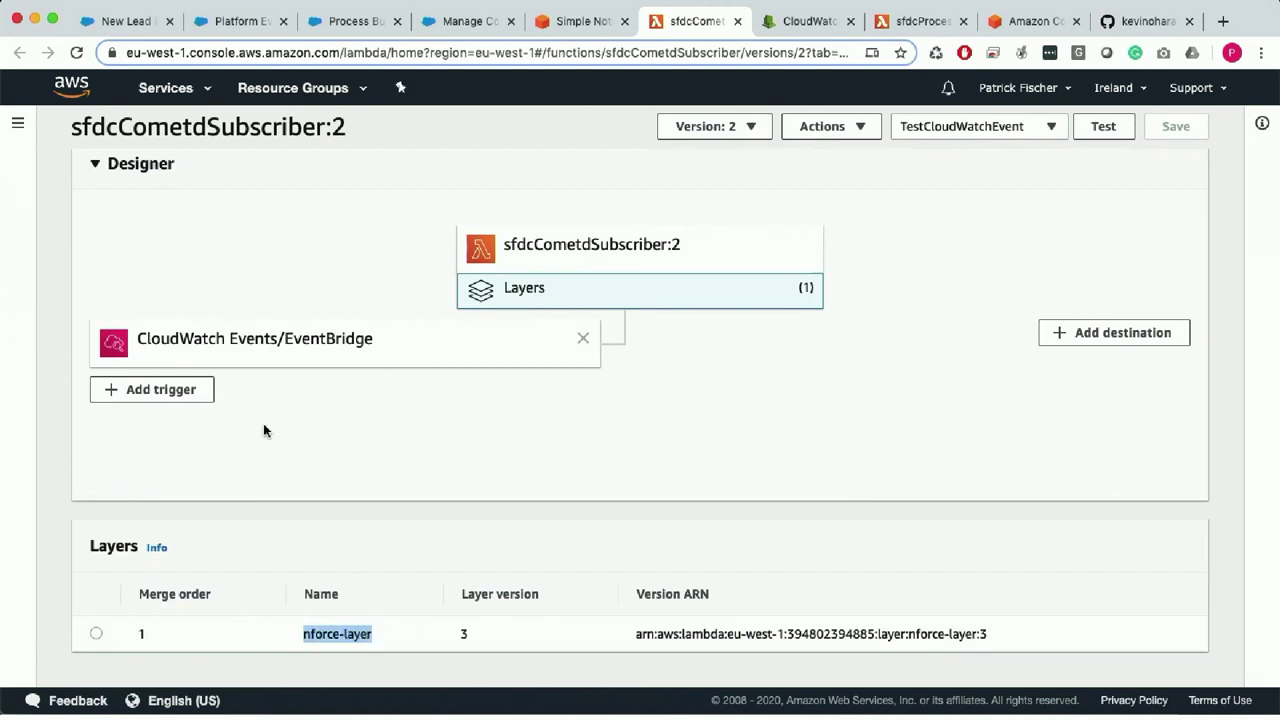
left_click(18, 122)
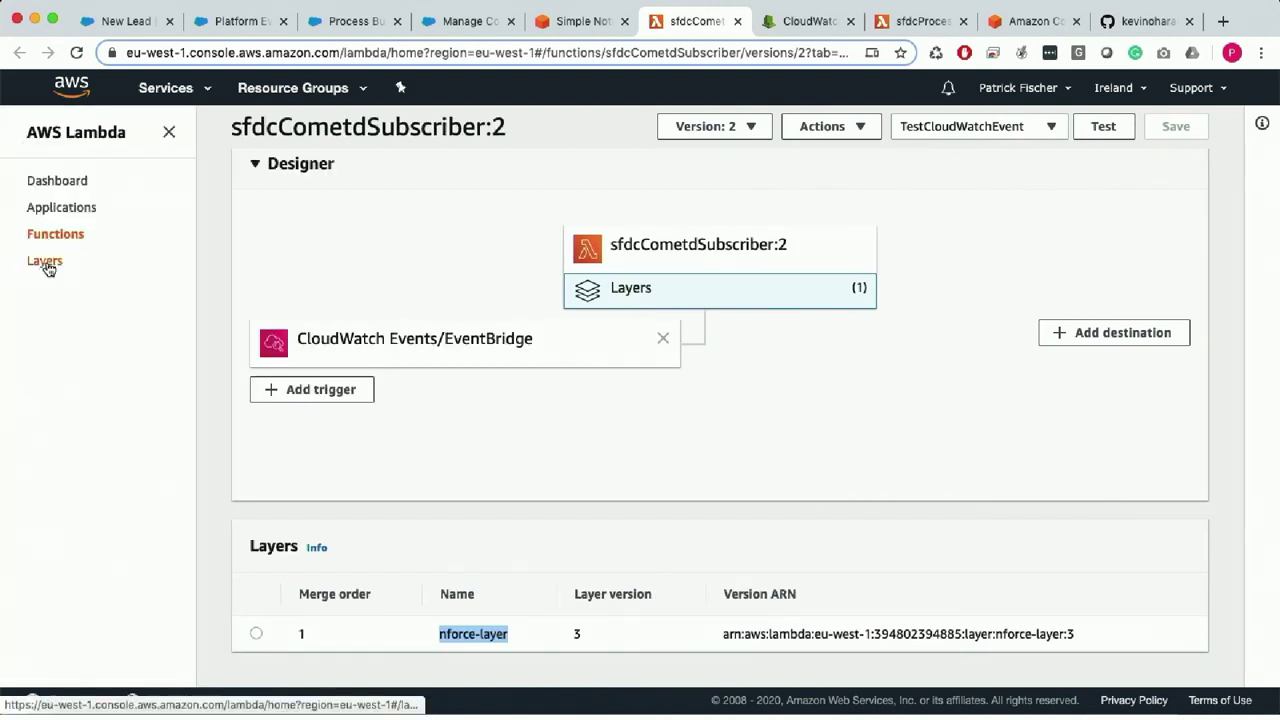
left_click(630, 259)
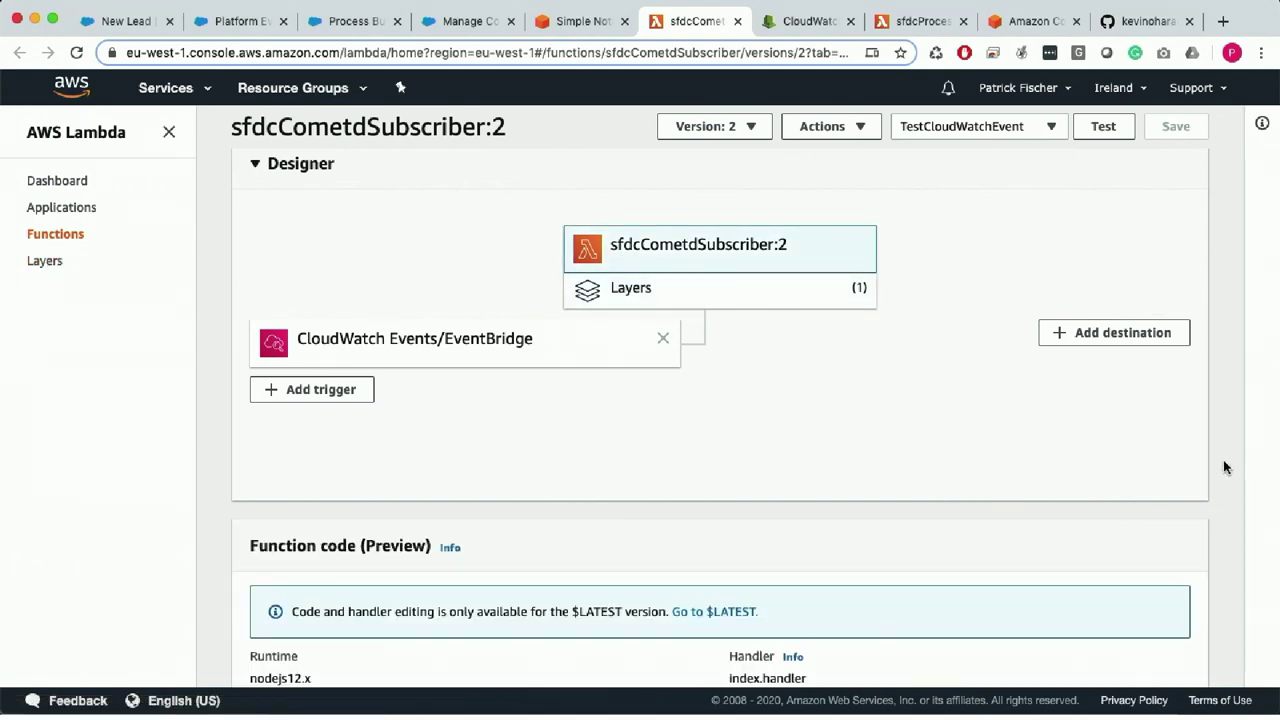
Examine the environment variables of sfdcCometdSubscriber that supply the SNS topic and Salesforce connection settings, highlighting the section heading.
scroll(1225, 468, "down", 4)
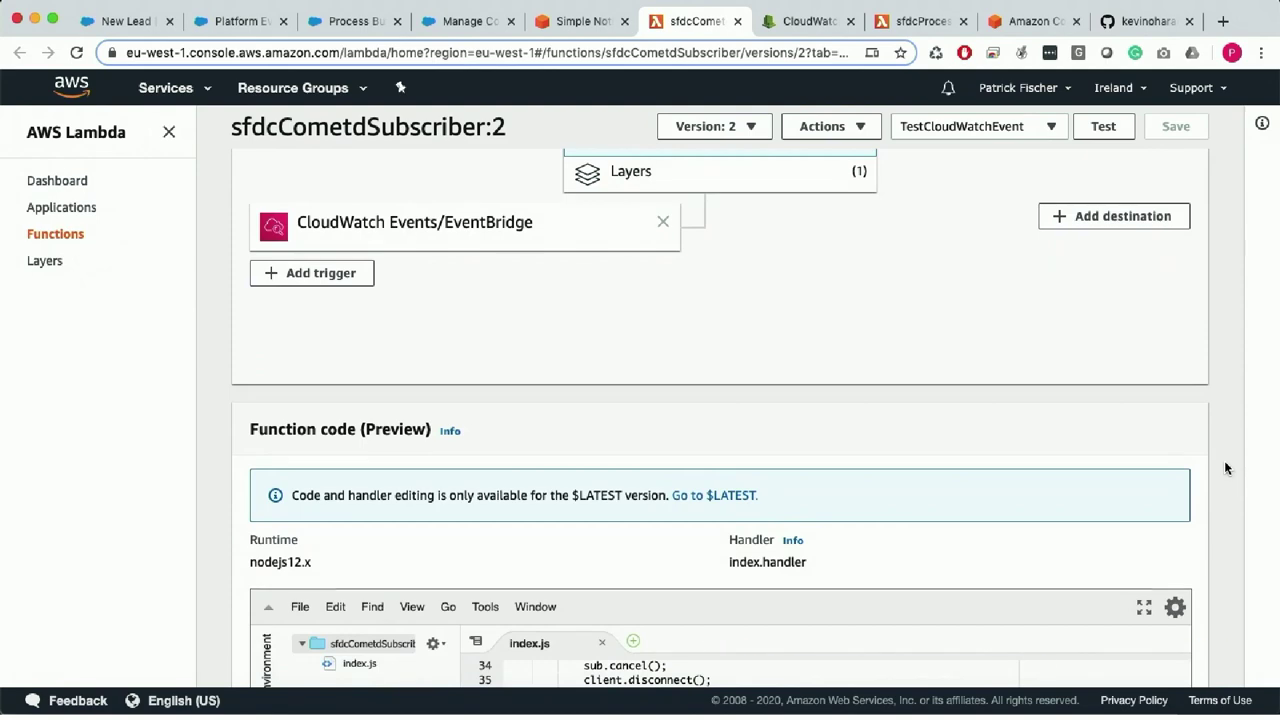
scroll(1225, 468, "down", 20)
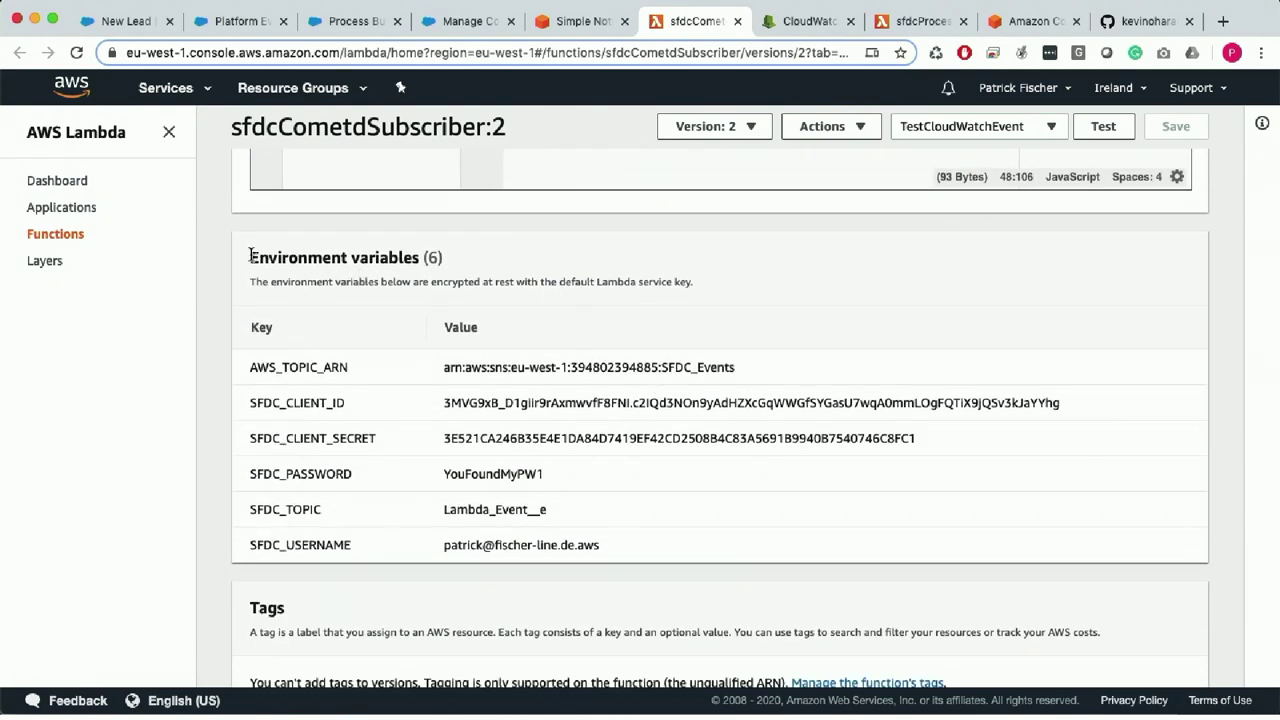
left_click_drag(251, 255, 424, 259)
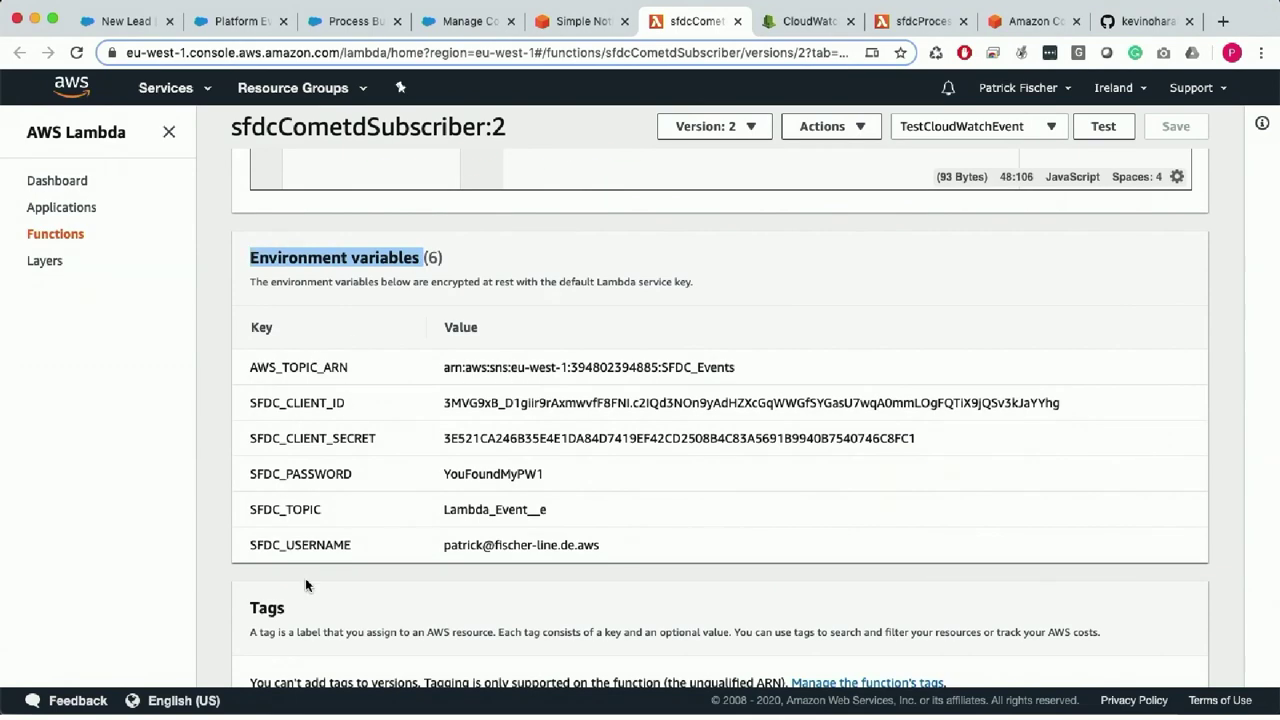
Review the execution role of sfdcCometdSubscriber in the IAM console and highlight its attached SNS-Access policy.
scroll(305, 578, "down", 5)
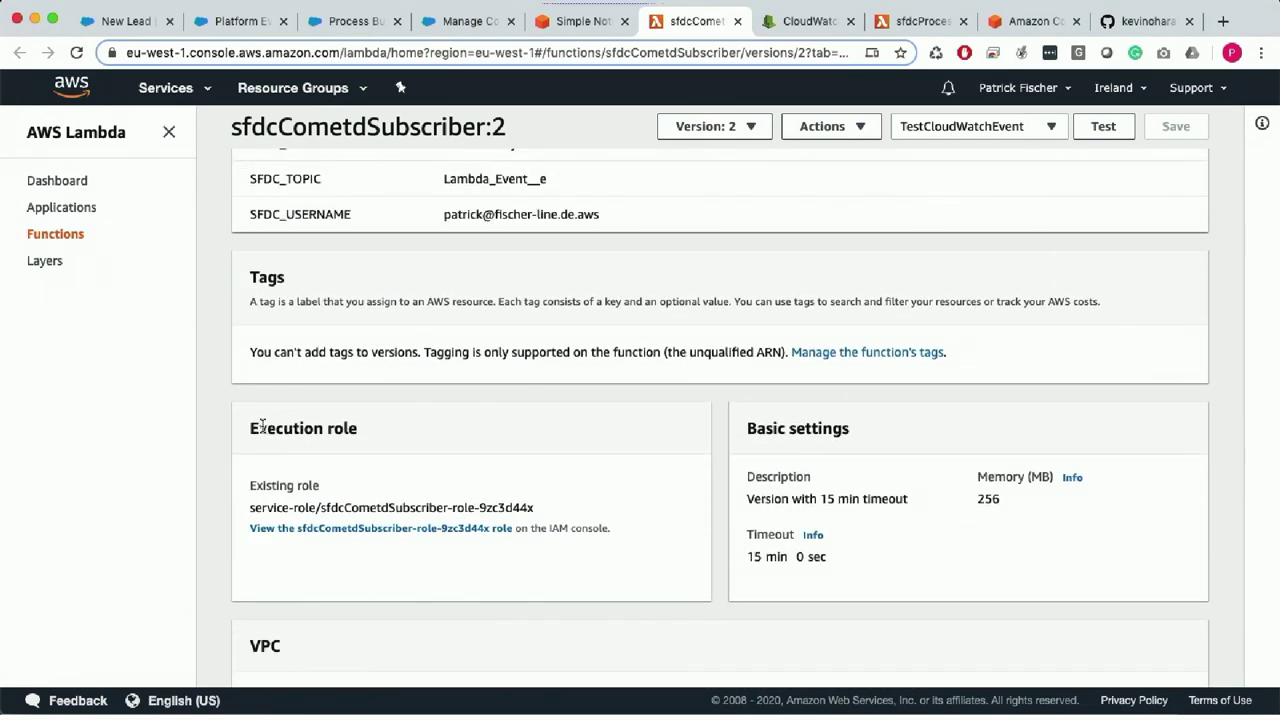
left_click(368, 529)
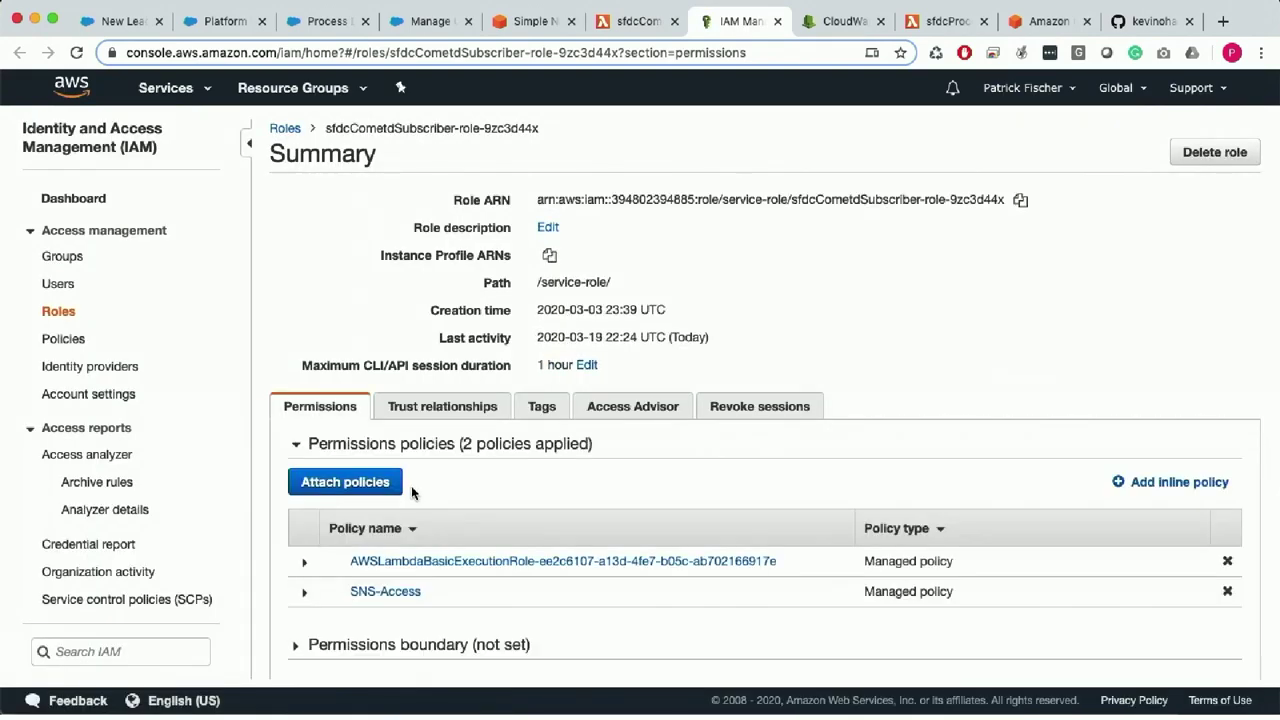
left_click(431, 593)
left_click_drag(431, 593, 324, 597)
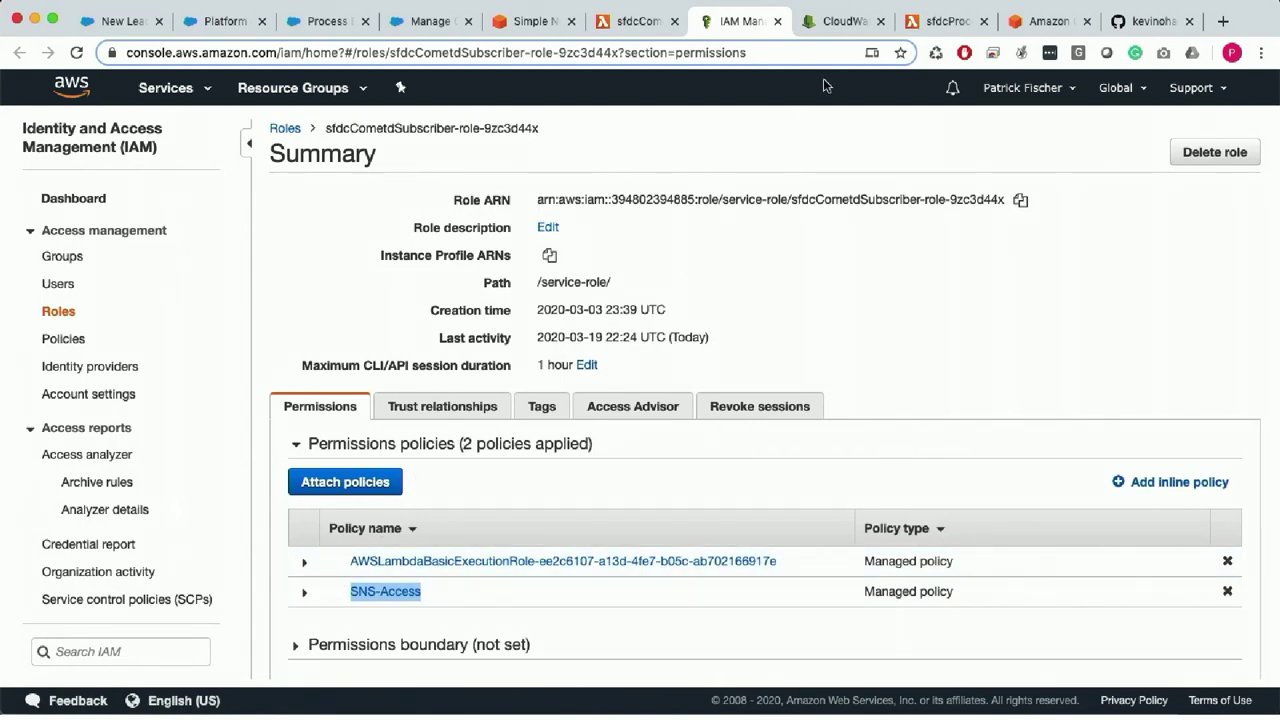
Switch to the CloudWatch rules, examine the sfdcCometdSubscriberSchedule15Min rule and open its target Lambda function.
left_click(838, 24)
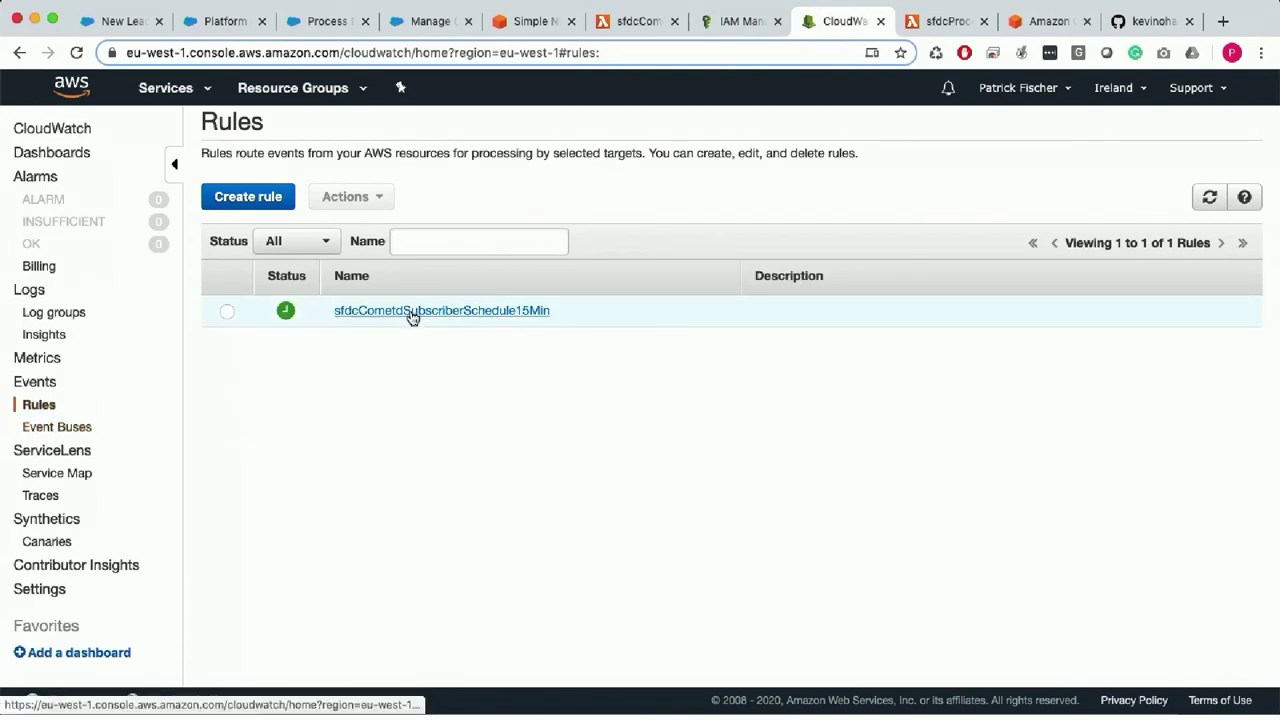
left_click(508, 313)
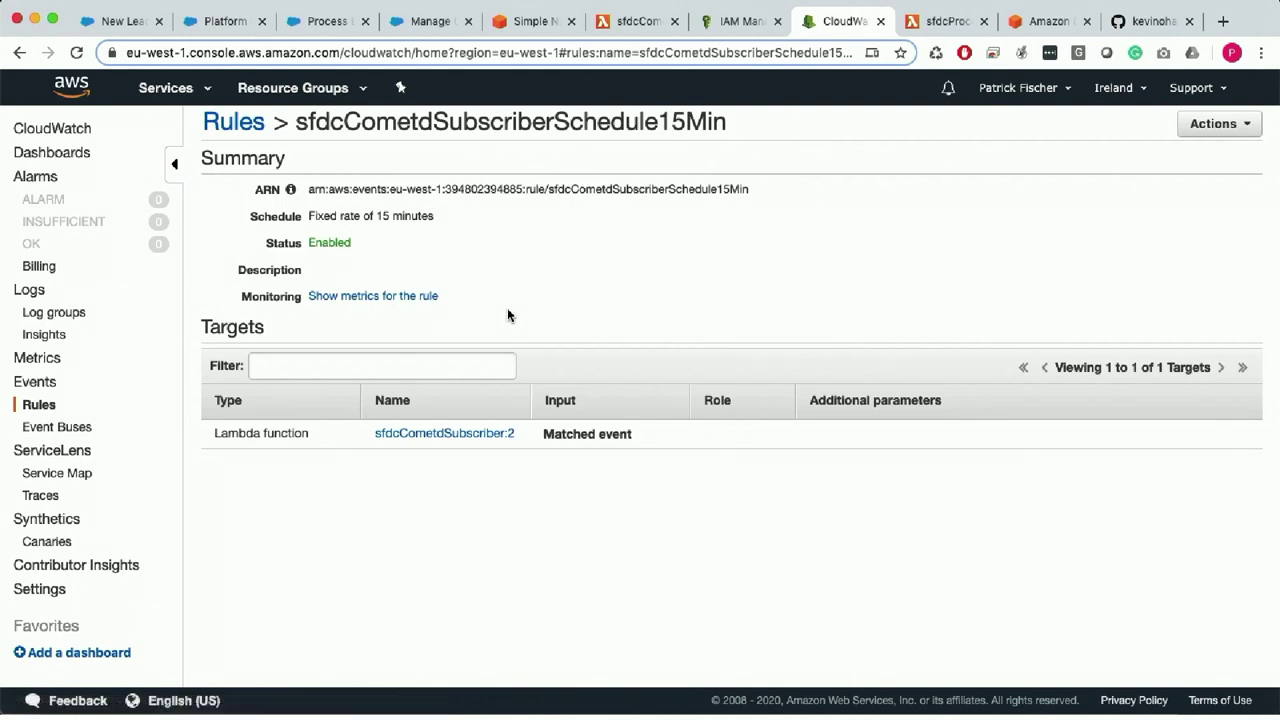
left_click(497, 438)
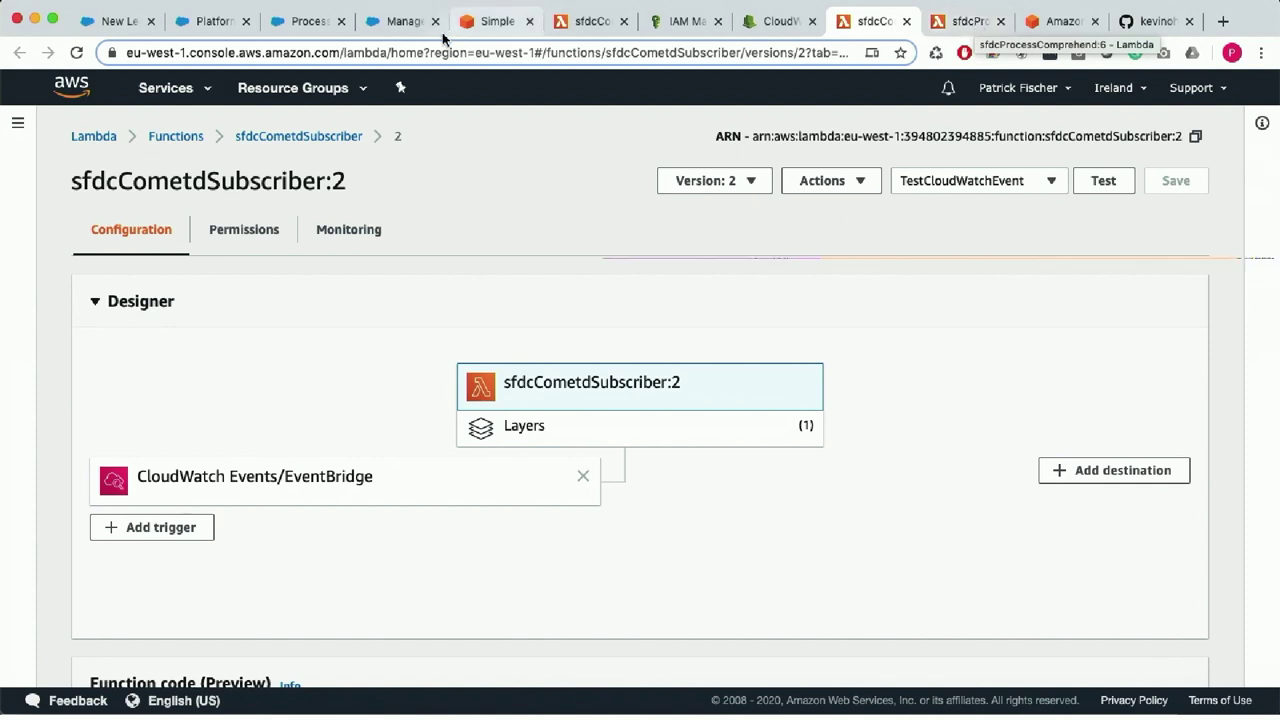
Return to the SFDC_Events topic in Amazon SNS and highlight the endpoint of its Lambda subscription.
left_click(497, 22)
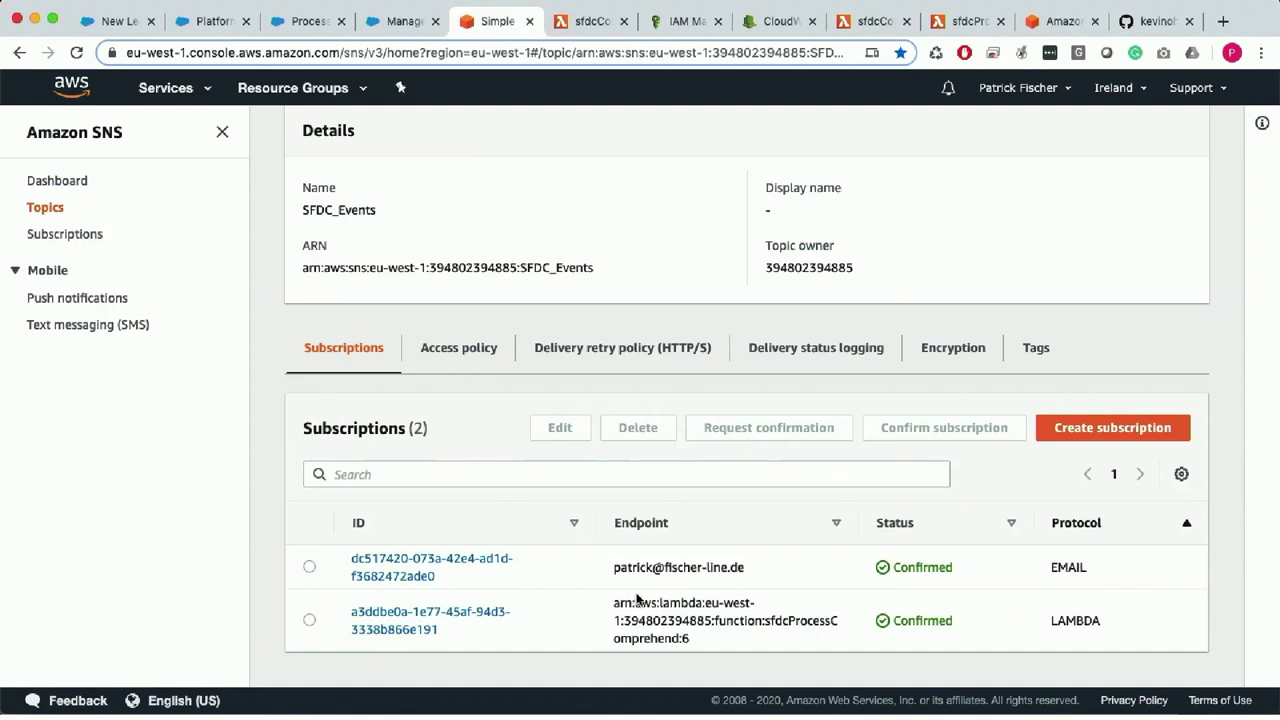
left_click_drag(617, 601, 728, 653)
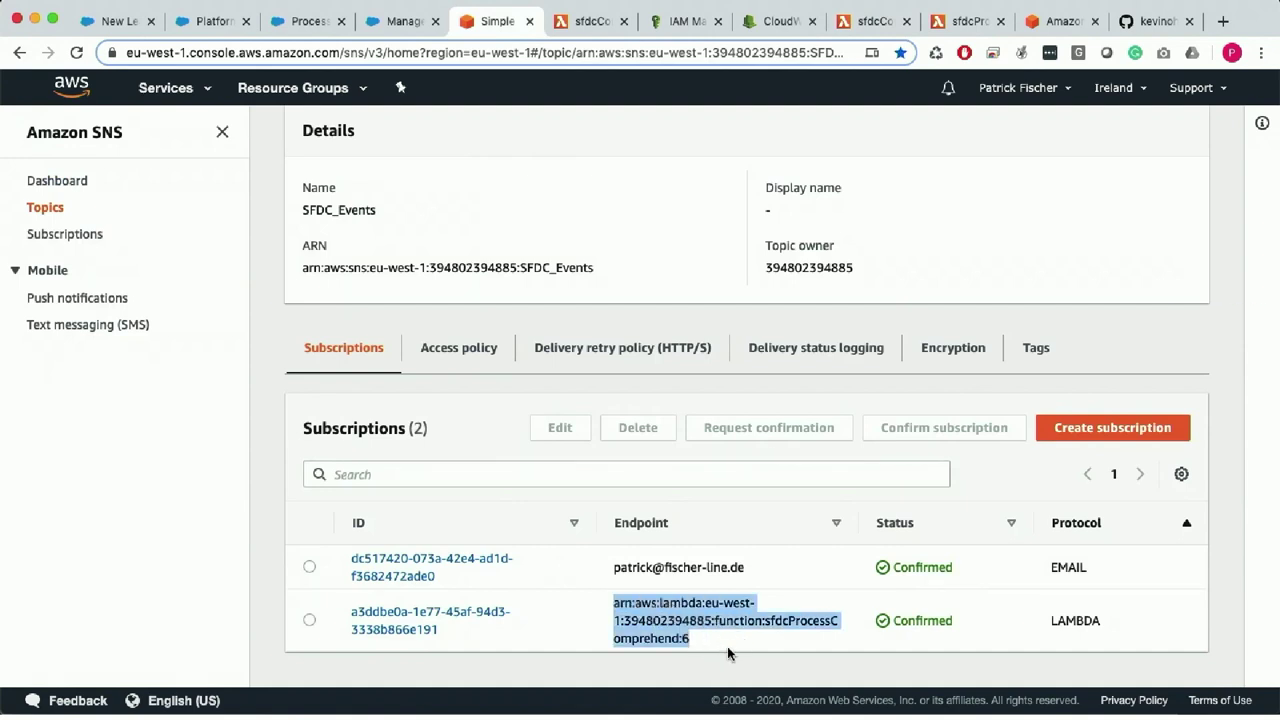
Switch to version 6 of the sfdcProcessComprehend Lambda function and examine its SNS trigger and the opening lines of index.js.
left_click(968, 21)
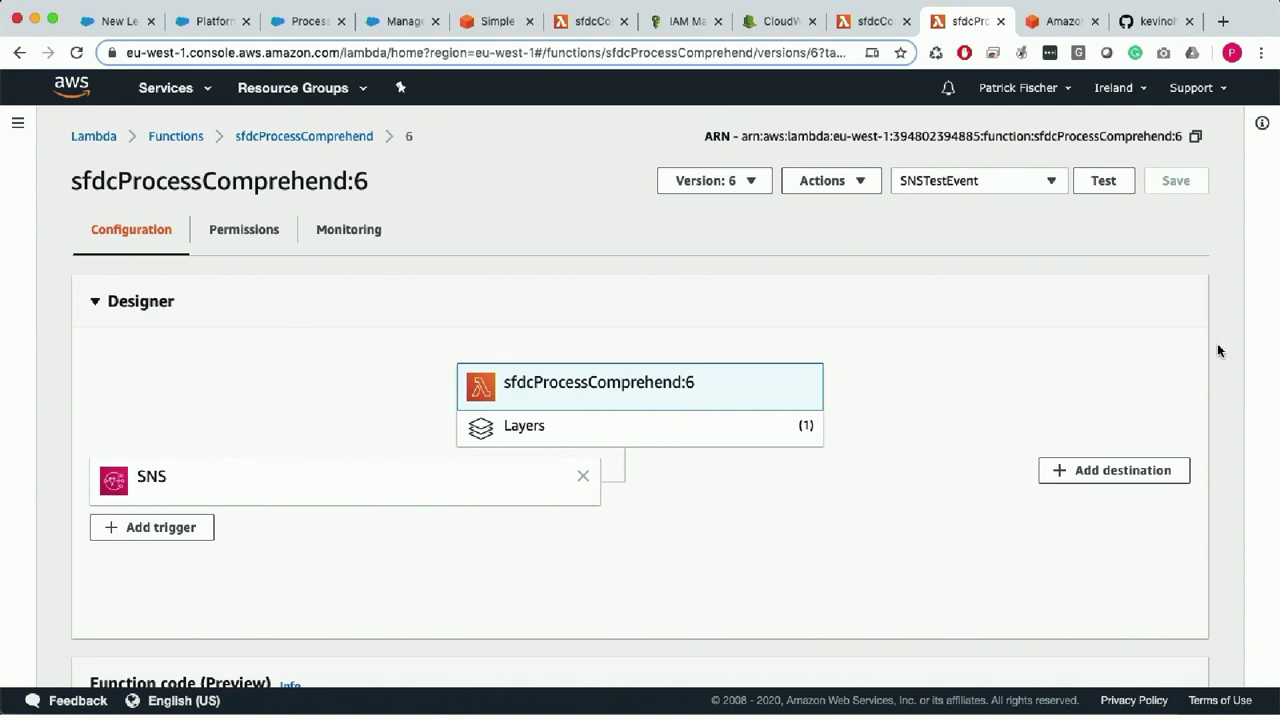
scroll(1217, 345, "down", 3)
scroll(1217, 343, "down", 1)
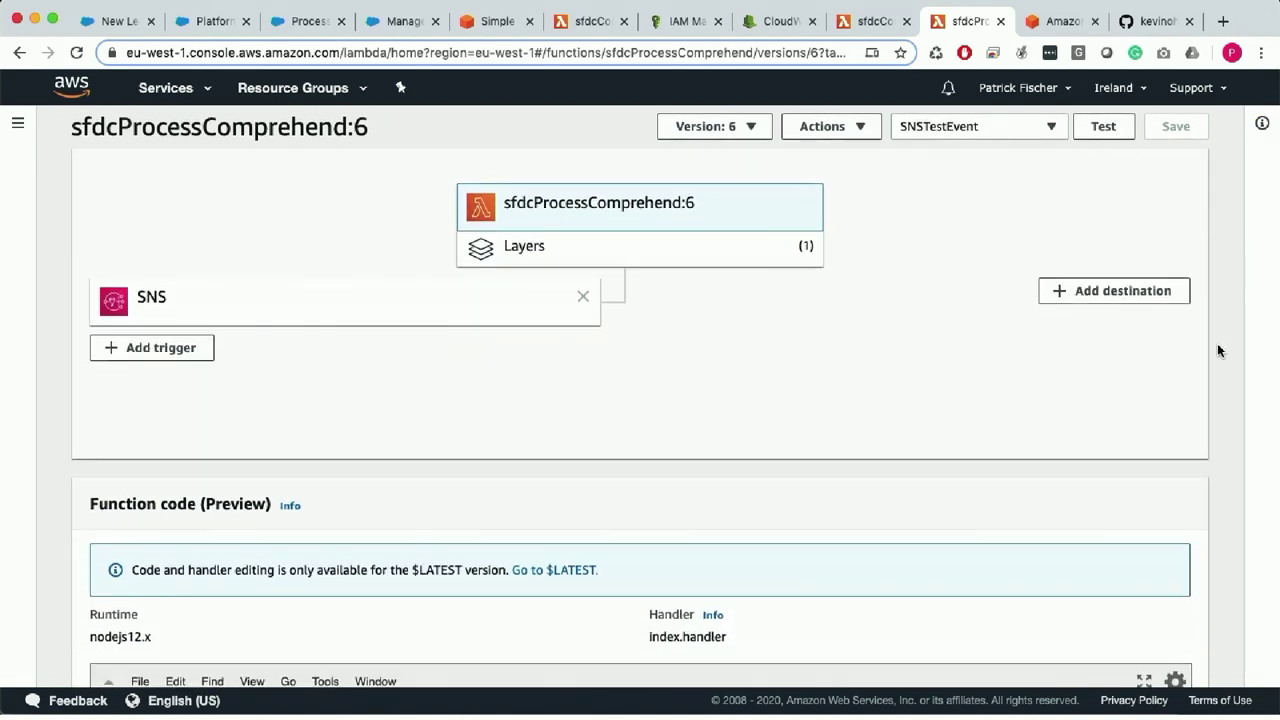
left_click(221, 309)
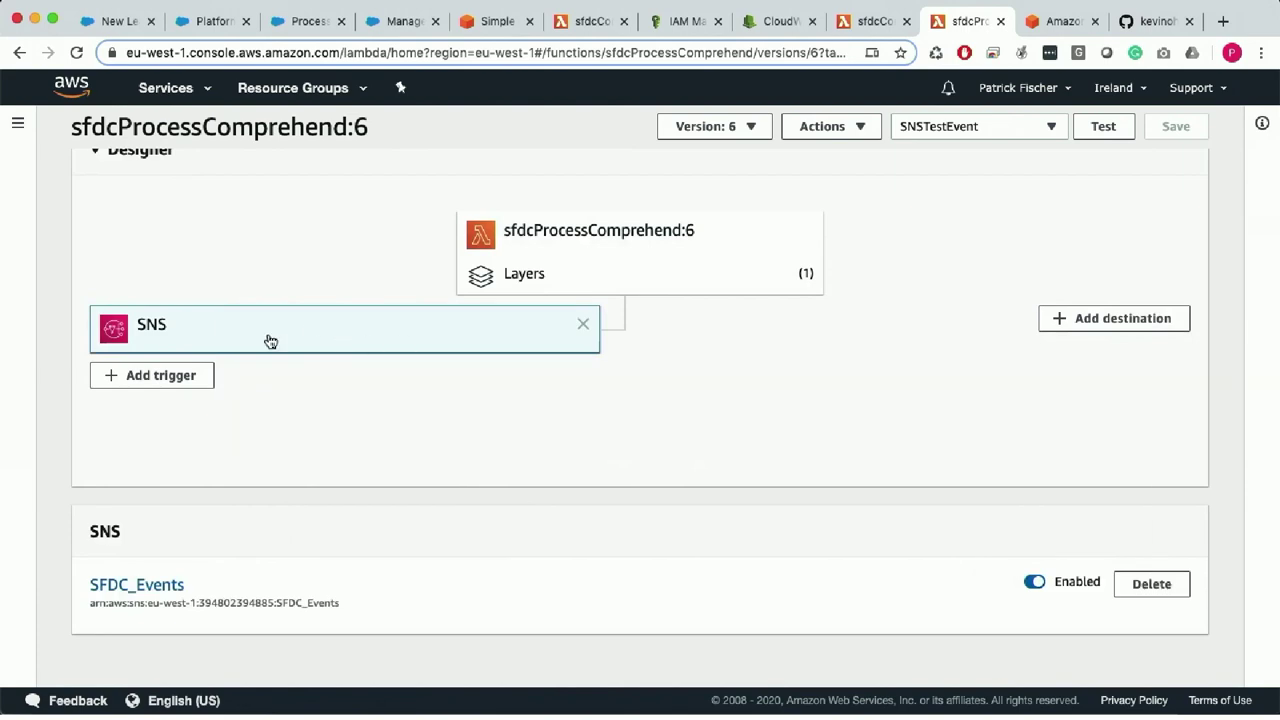
left_click(545, 233)
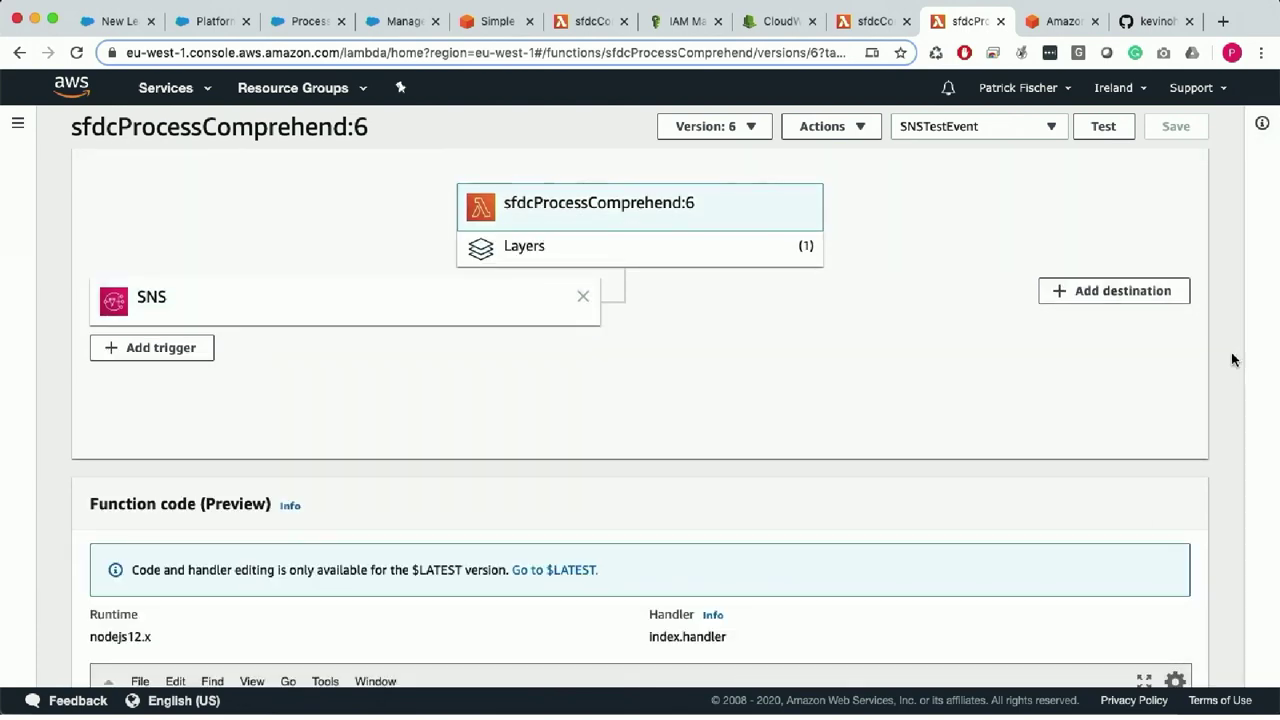
scroll(1231, 352, "down", 6)
scroll(1231, 352, "down", 7)
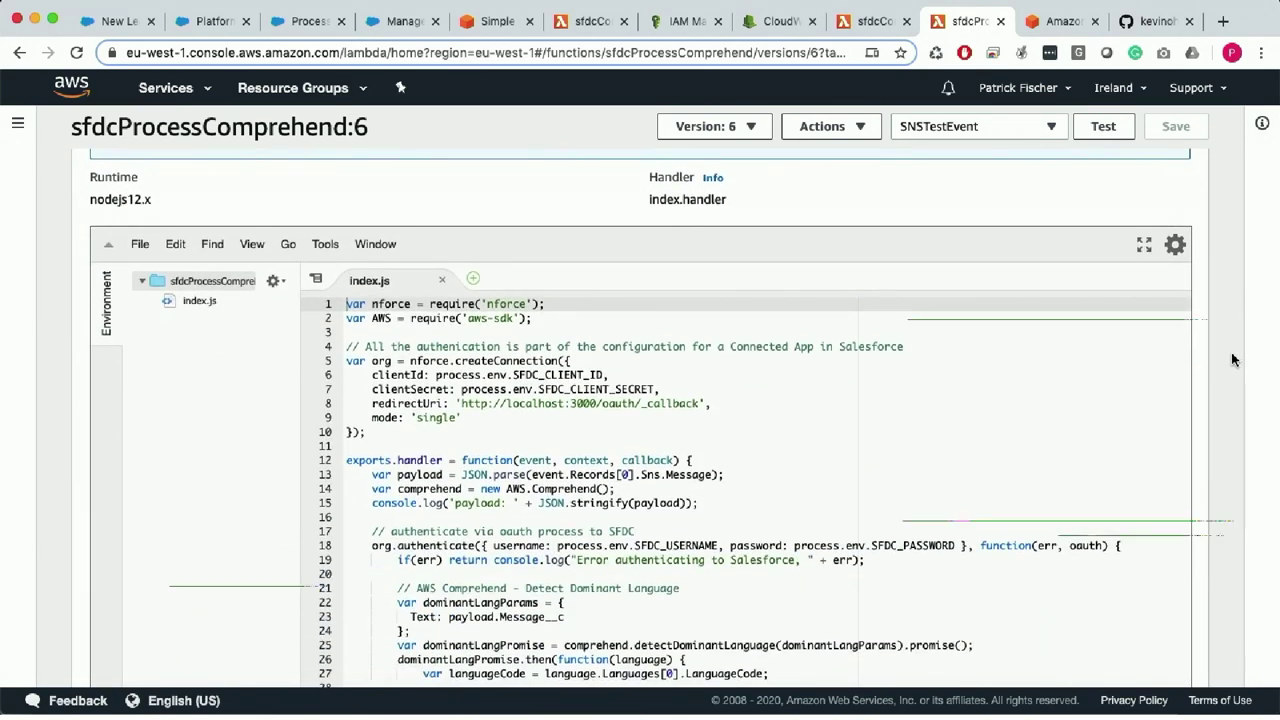
scroll(1231, 352, "up", 8)
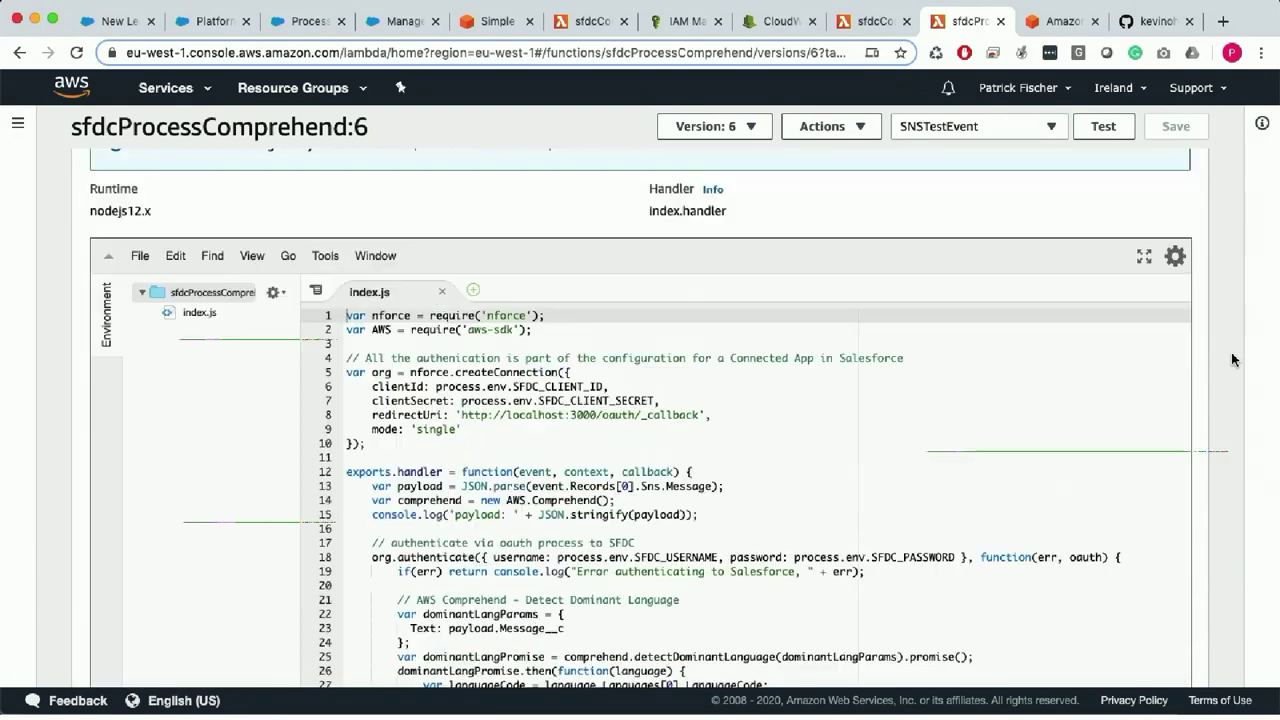
Switch to the Amazon Comprehend Features page and review Sentiment Analysis, Entity Recognition and Language Detection, highlighting key terms.
left_click(1062, 21)
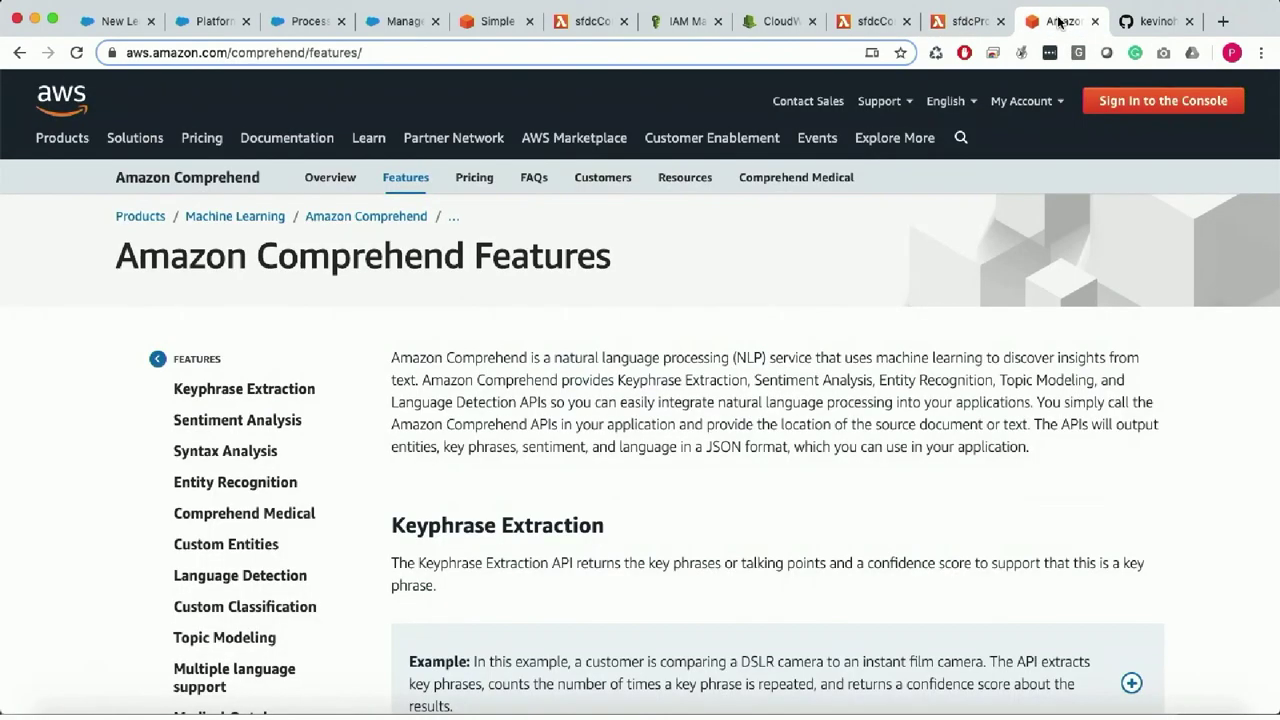
left_click_drag(117, 258, 461, 258)
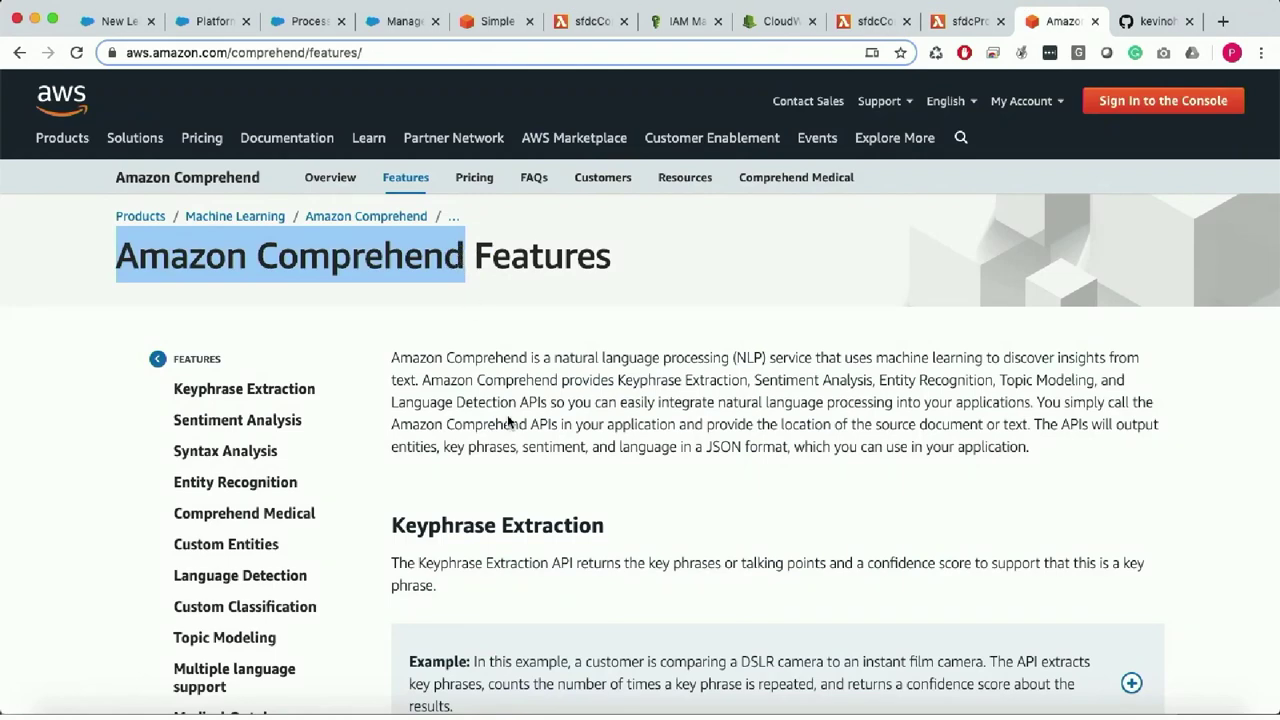
scroll(518, 447, "down", 5)
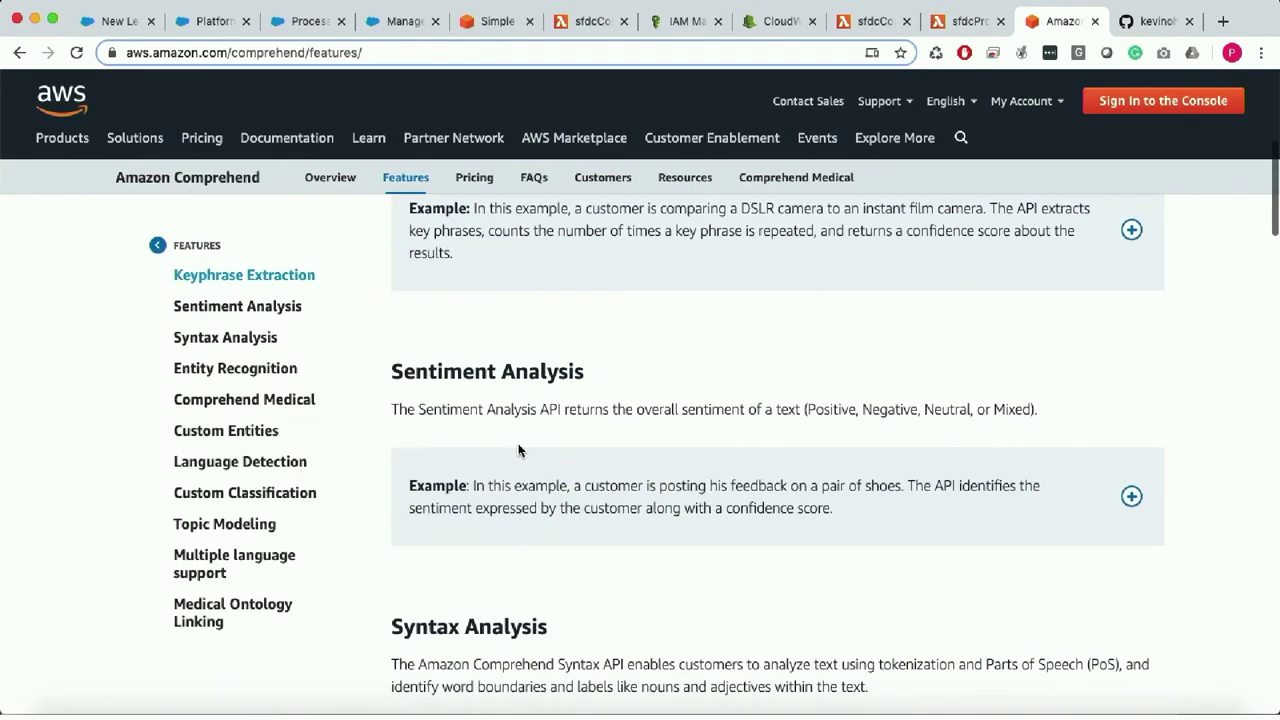
triple_click(463, 374)
scroll(534, 469, "down", 4)
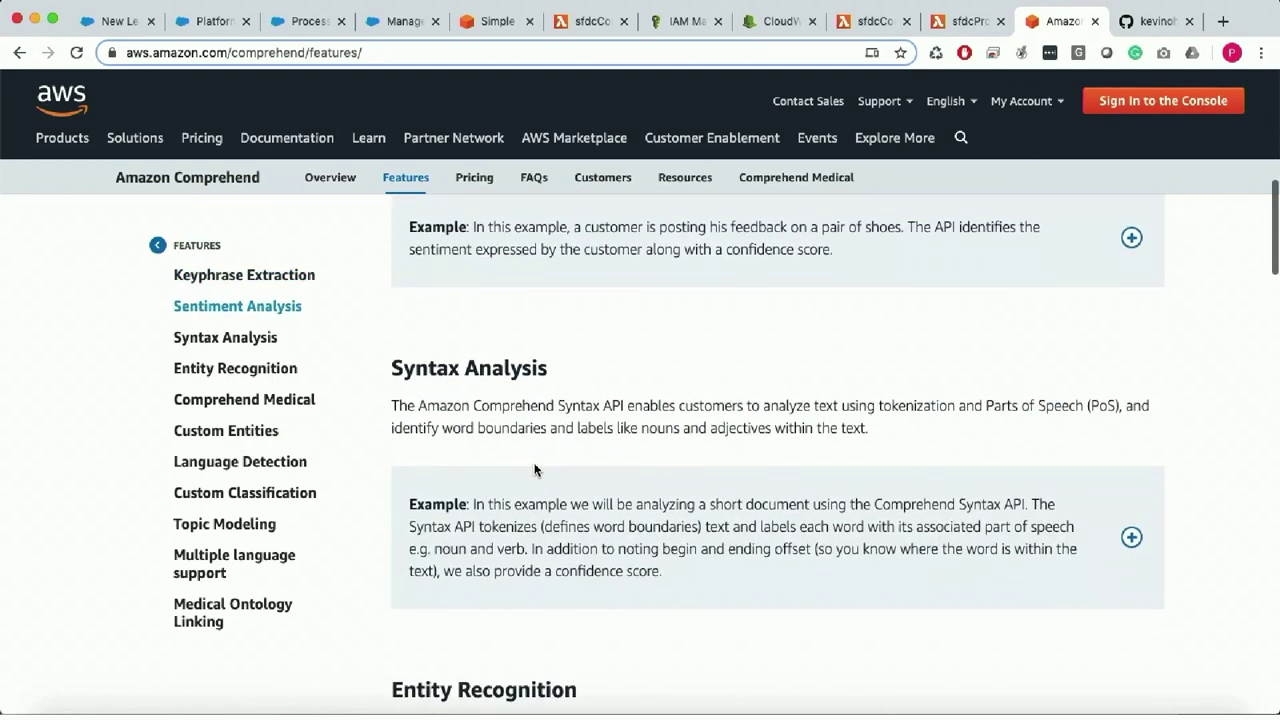
scroll(534, 469, "down", 2)
left_click_drag(394, 330, 575, 329)
left_click_drag(732, 367, 942, 367)
scroll(894, 481, "down", 1)
scroll(894, 481, "down", 8)
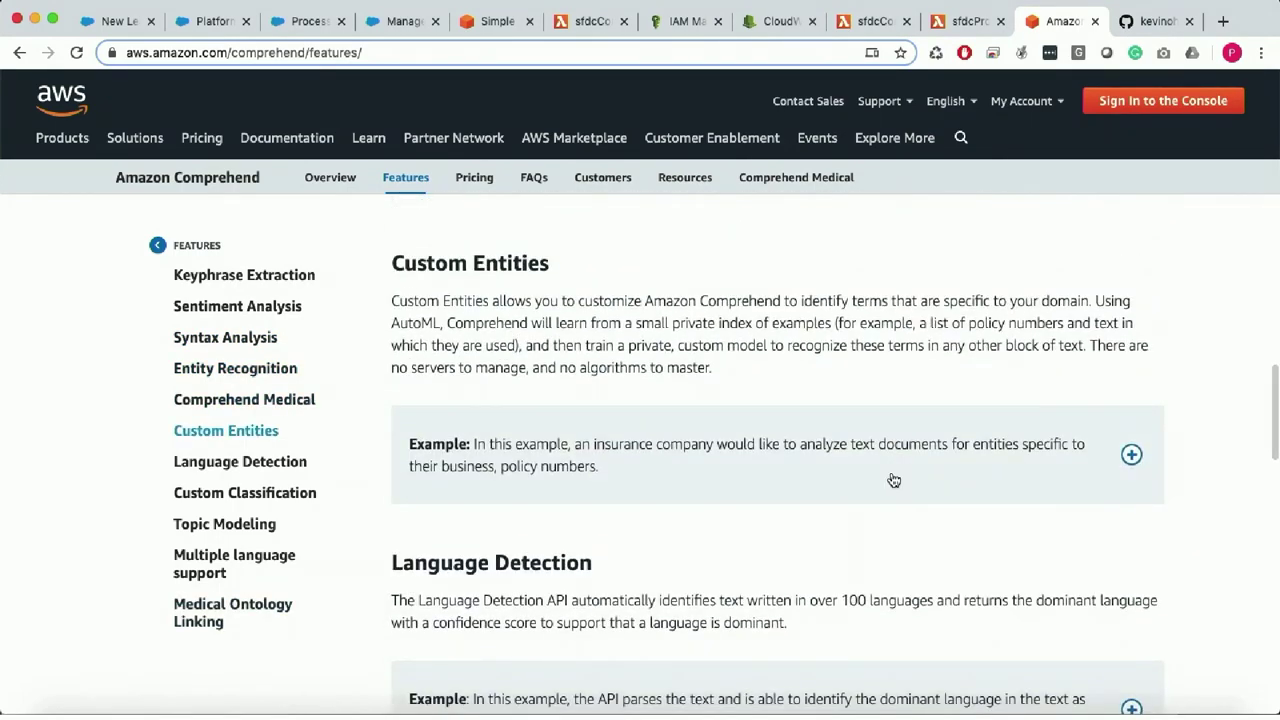
scroll(894, 481, "down", 3)
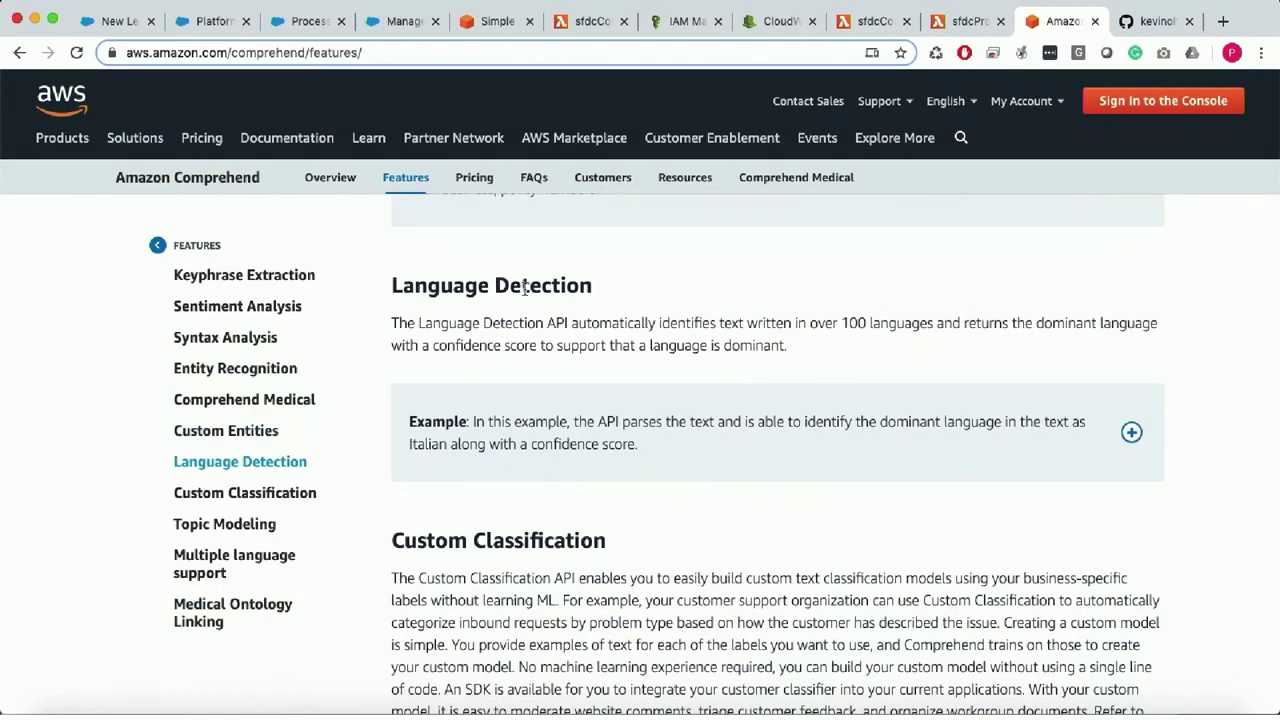
Return to sfdcProcessComprehend and review index.js, highlighting the AWS.Comprehend() instantiation and the composite sobjects URL that inserts lead entities.
left_click(963, 24)
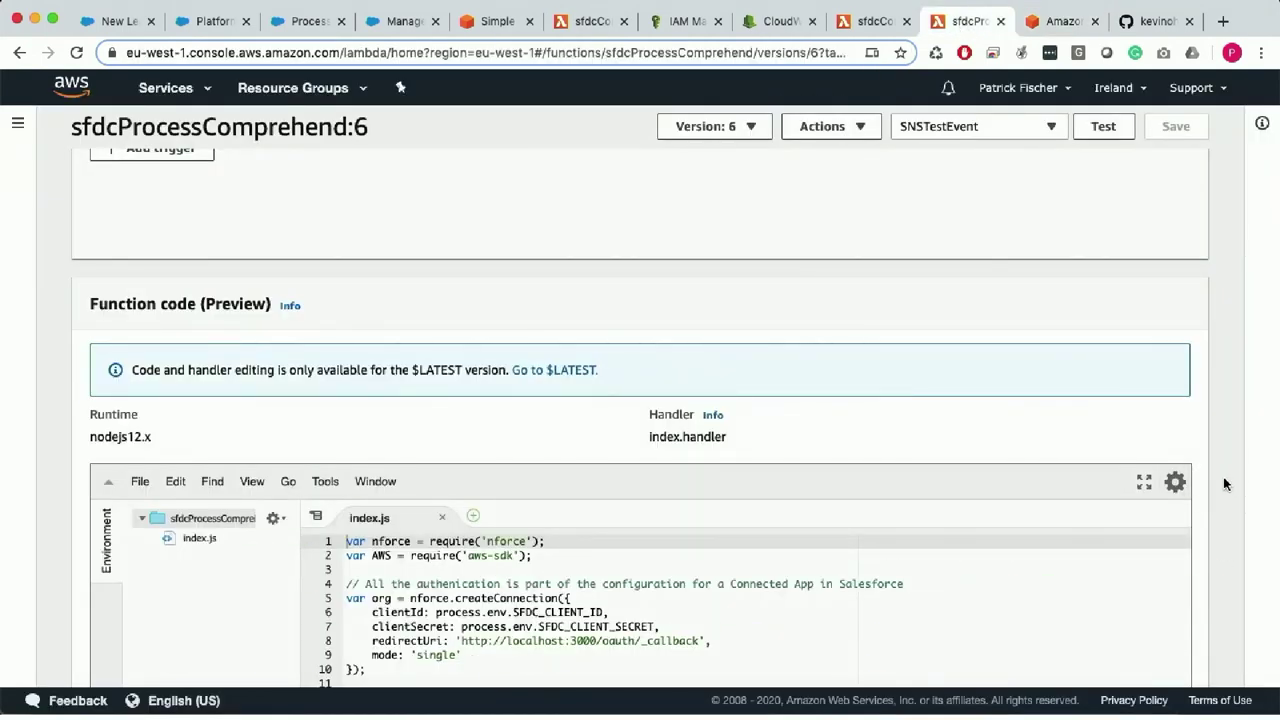
scroll(1224, 484, "down", 5)
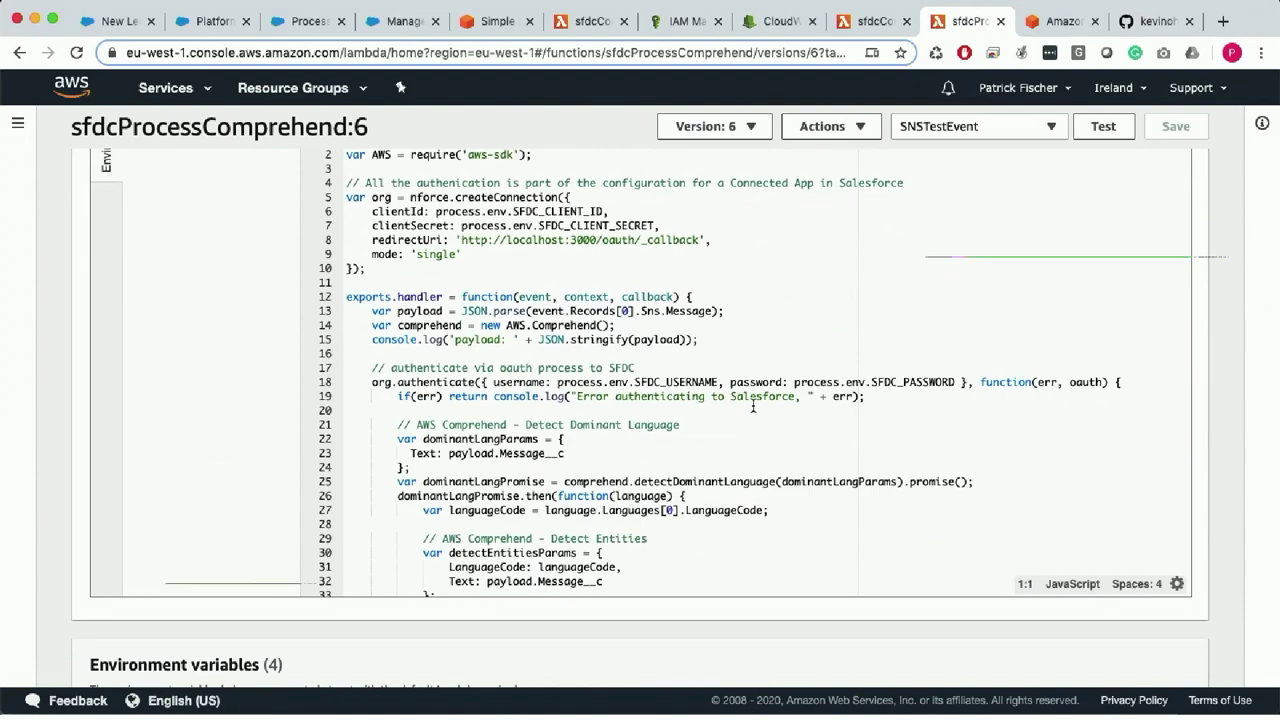
scroll(753, 407, "down", 3)
scroll(478, 215, "up", 1)
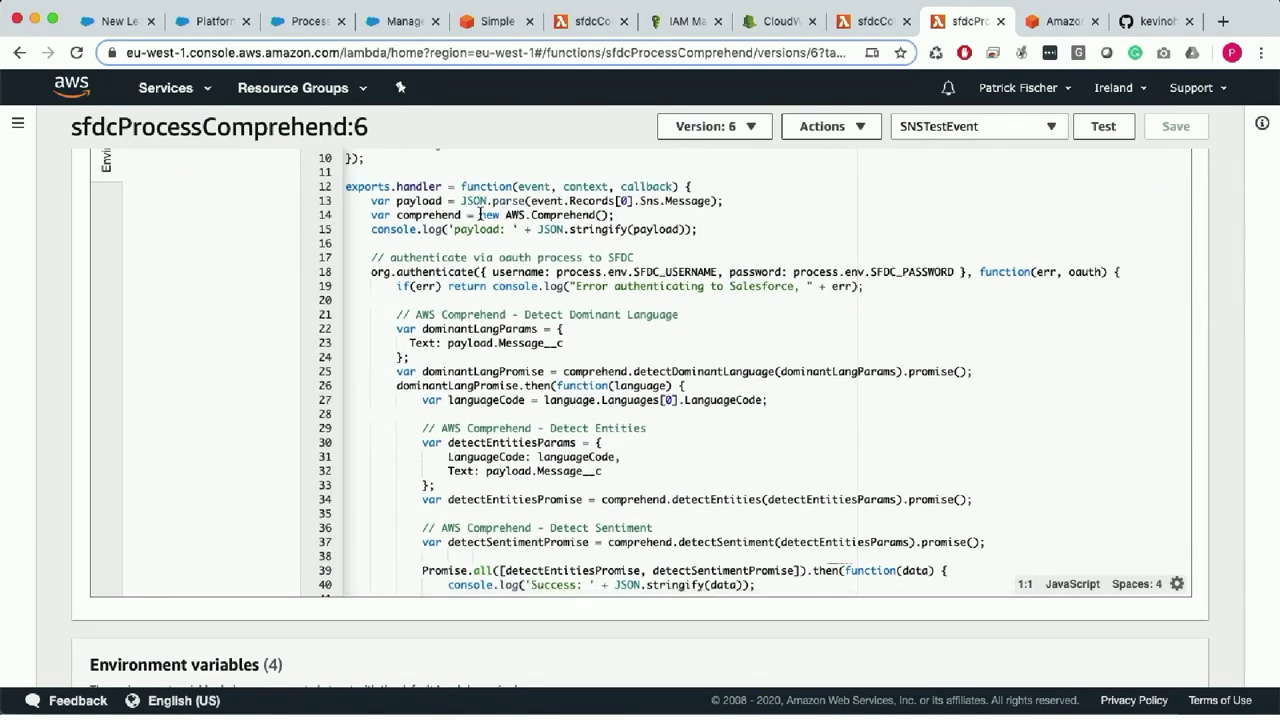
left_click_drag(478, 215, 626, 214)
scroll(1077, 417, "down", 4)
scroll(1077, 417, "down", 6)
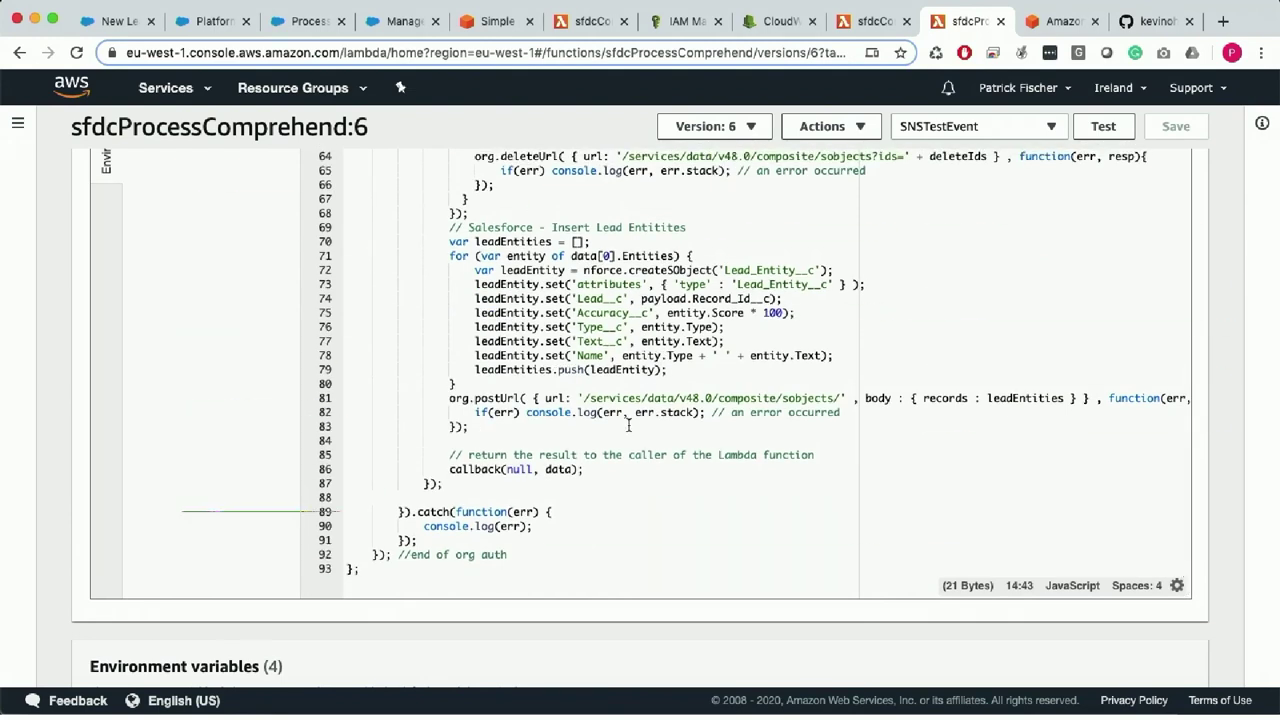
left_click_drag(545, 398, 836, 398)
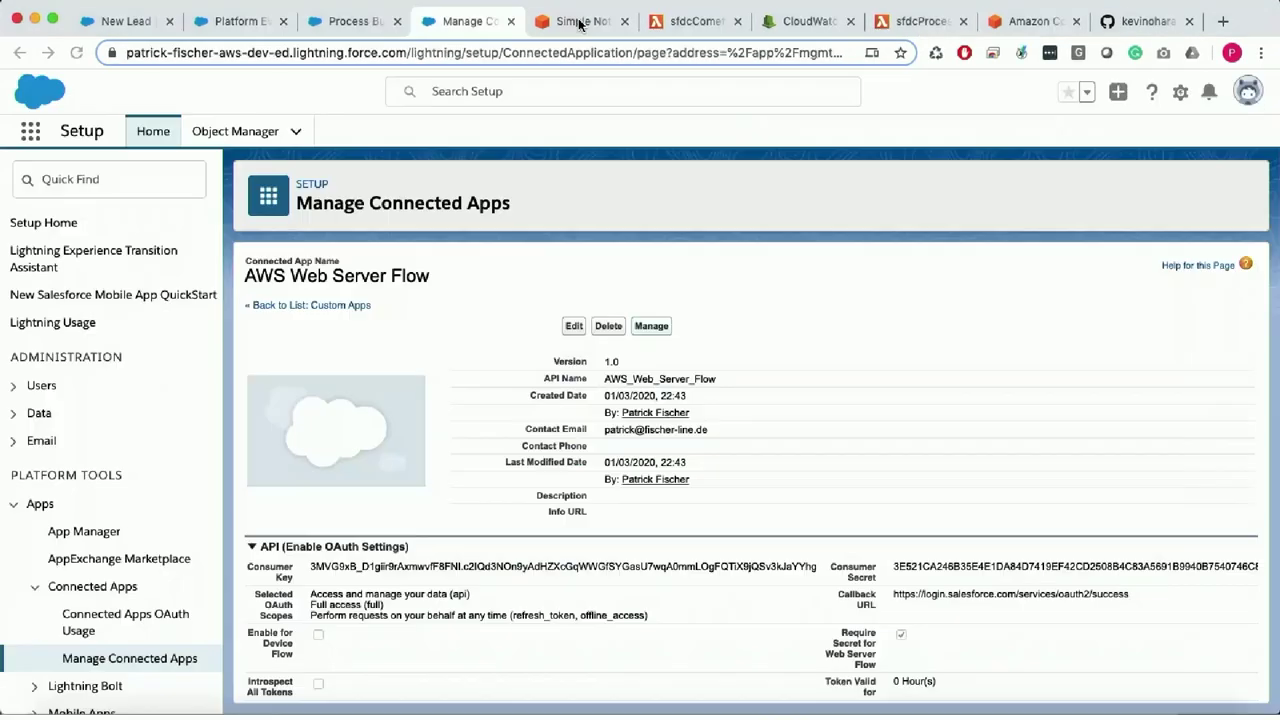
Switch to the New Lead form in Salesforce and enter the lead's first and last name.
left_click(579, 24)
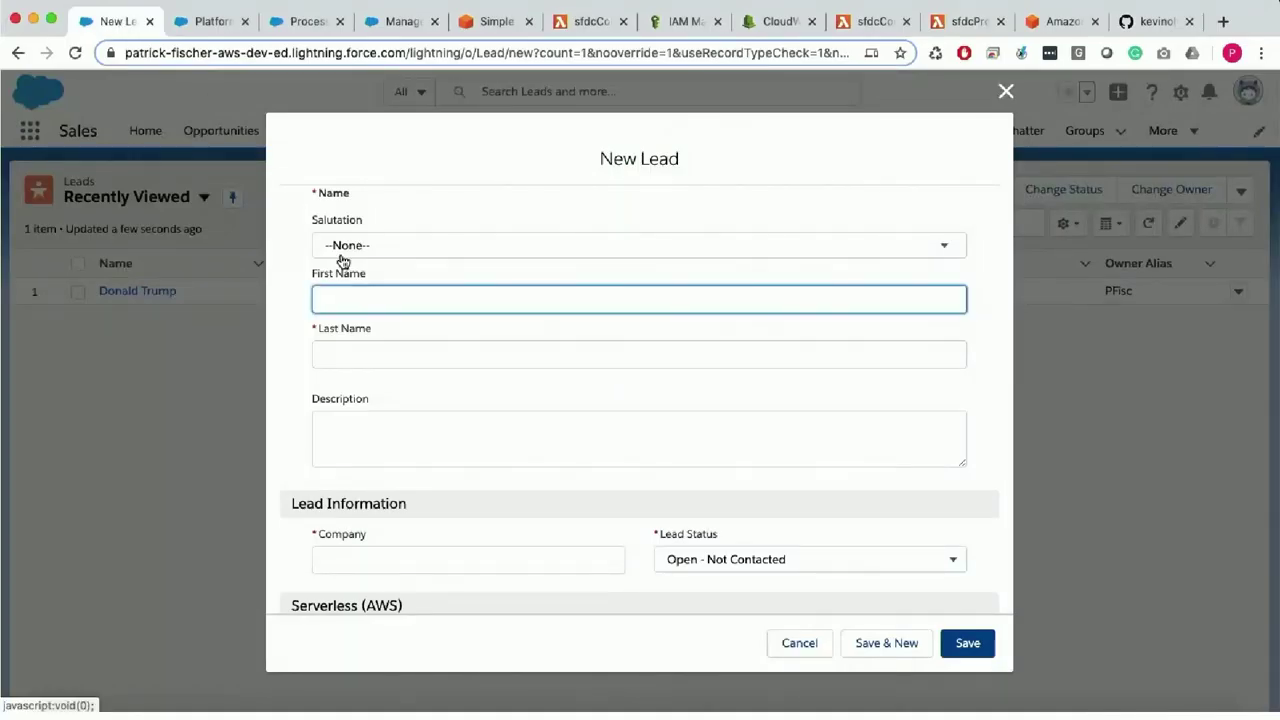
type("Patrick")
left_click(639, 354)
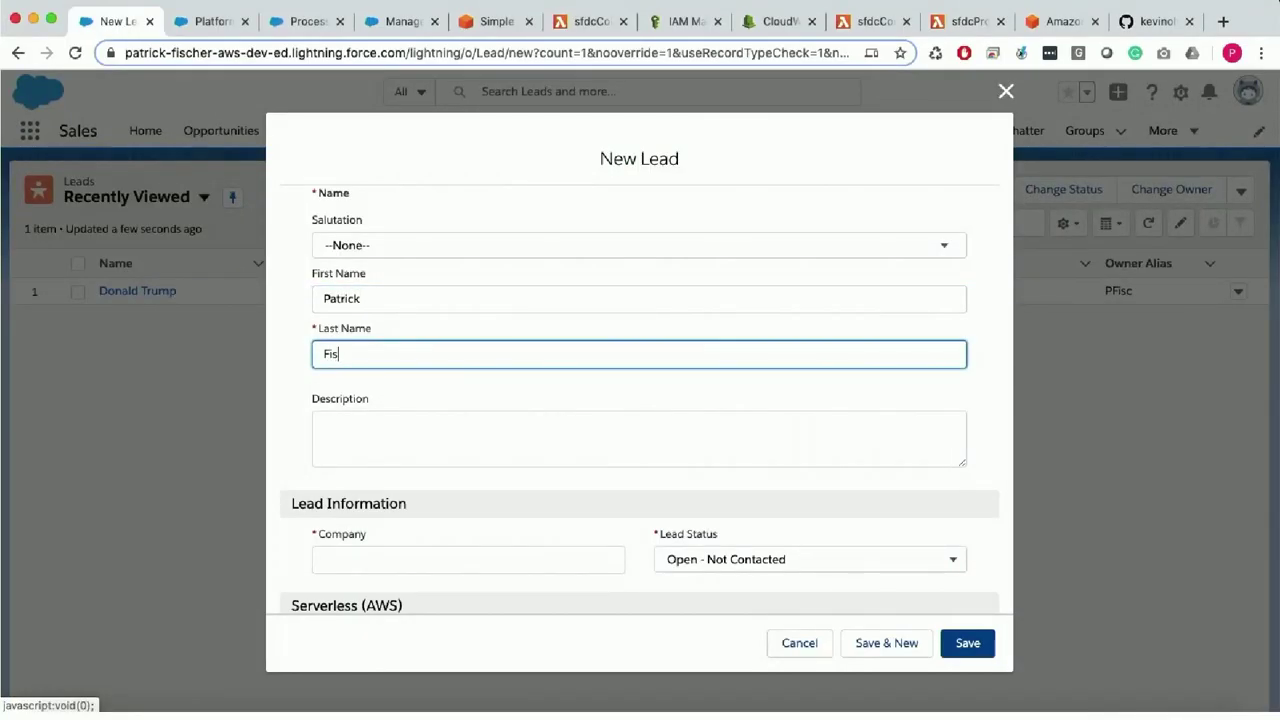
Fill in the Description with the lead's first name and "I present live from The Brewery in London, UK. I love AWS and serverless functions.".
left_click(639, 438)
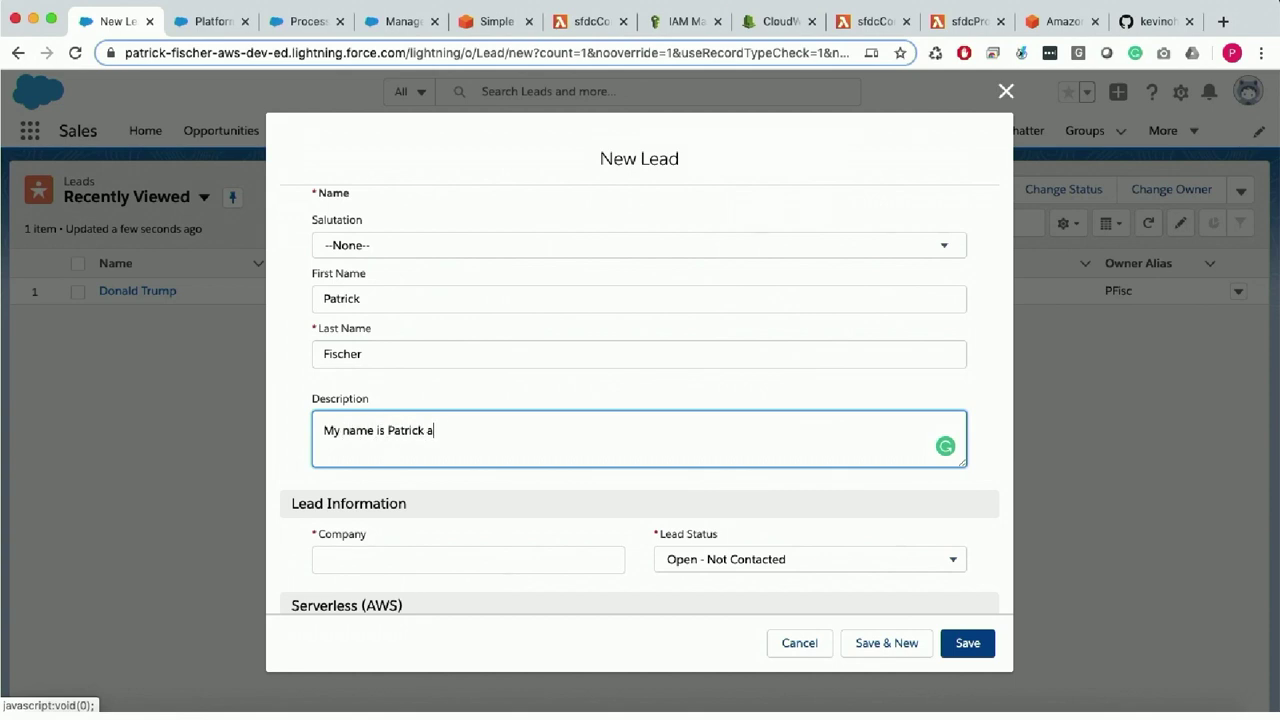
type("My name is Patrick and I present ")
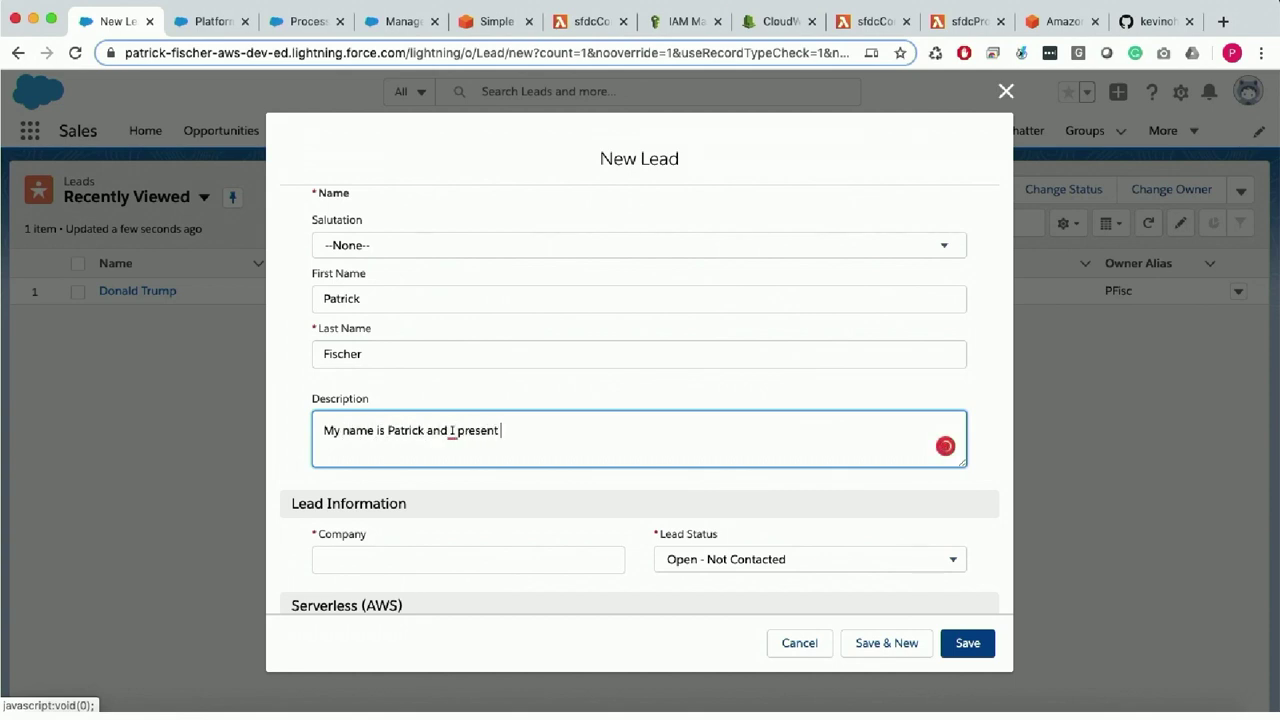
type("live from The Brewery in London, U")
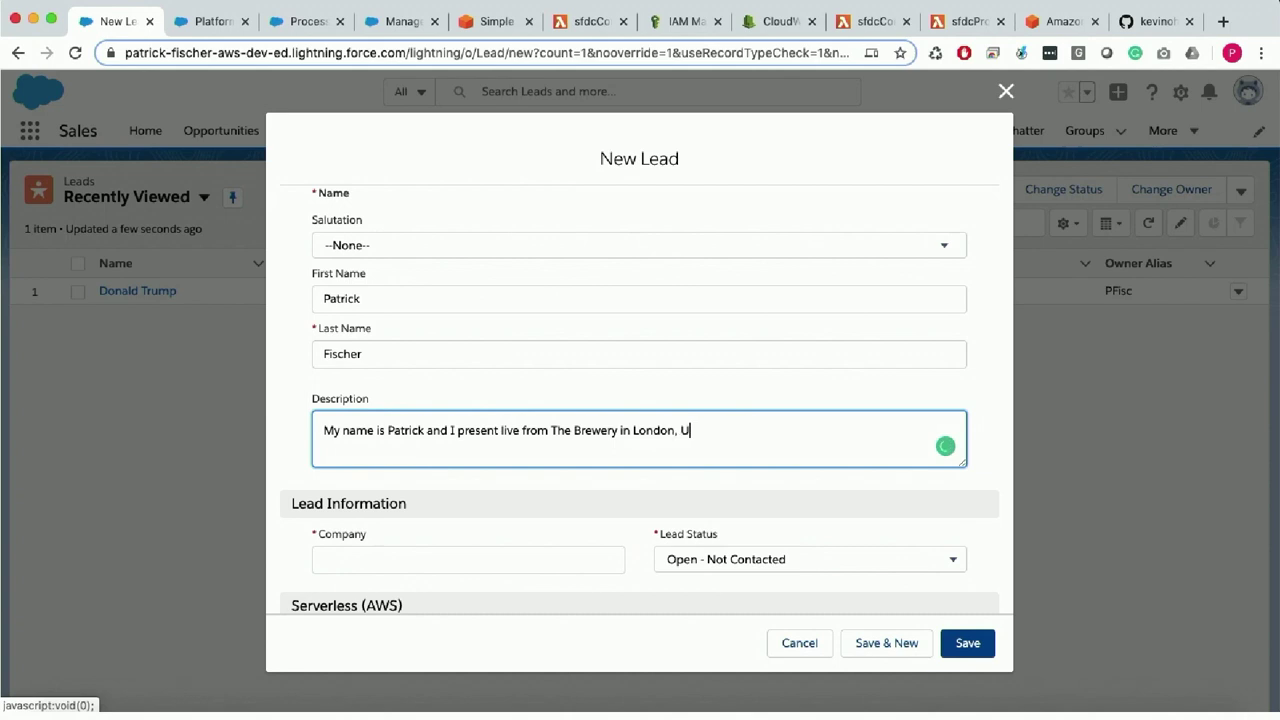
type("K. I love AWS and serverless functions.")
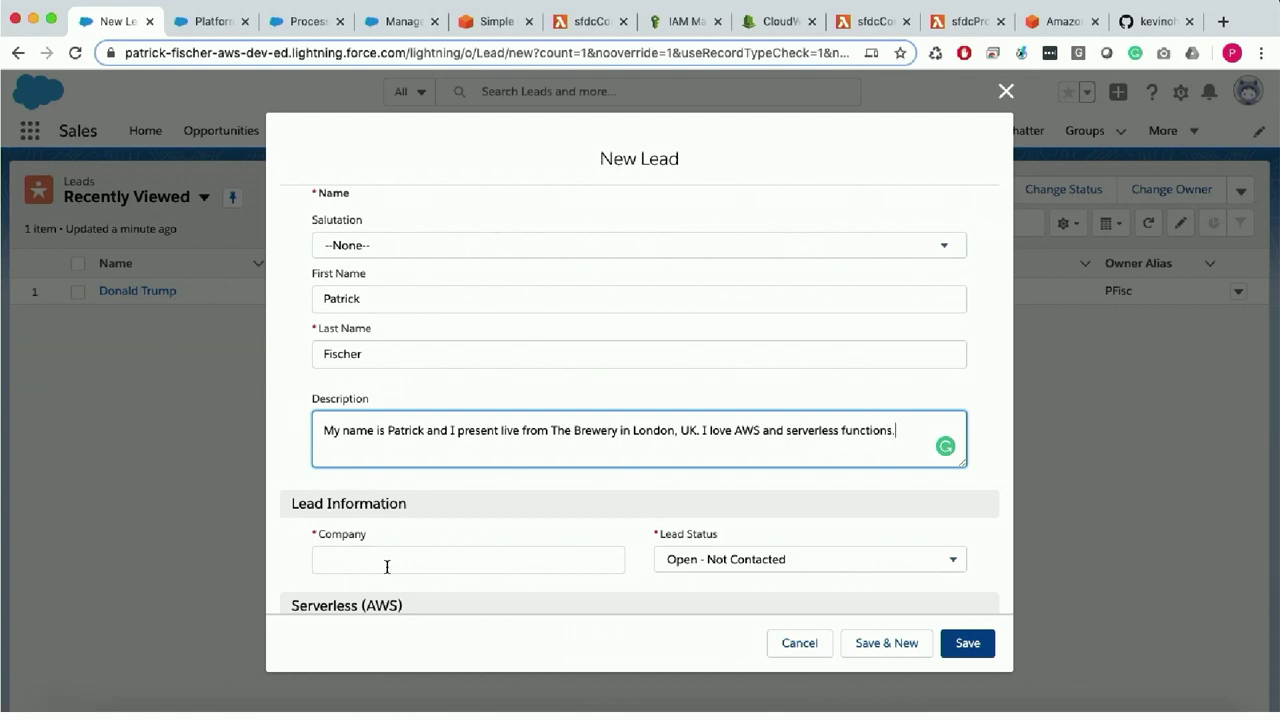
Set the lead's Company to Test corp and save the new lead.
left_click(388, 566)
type("T")
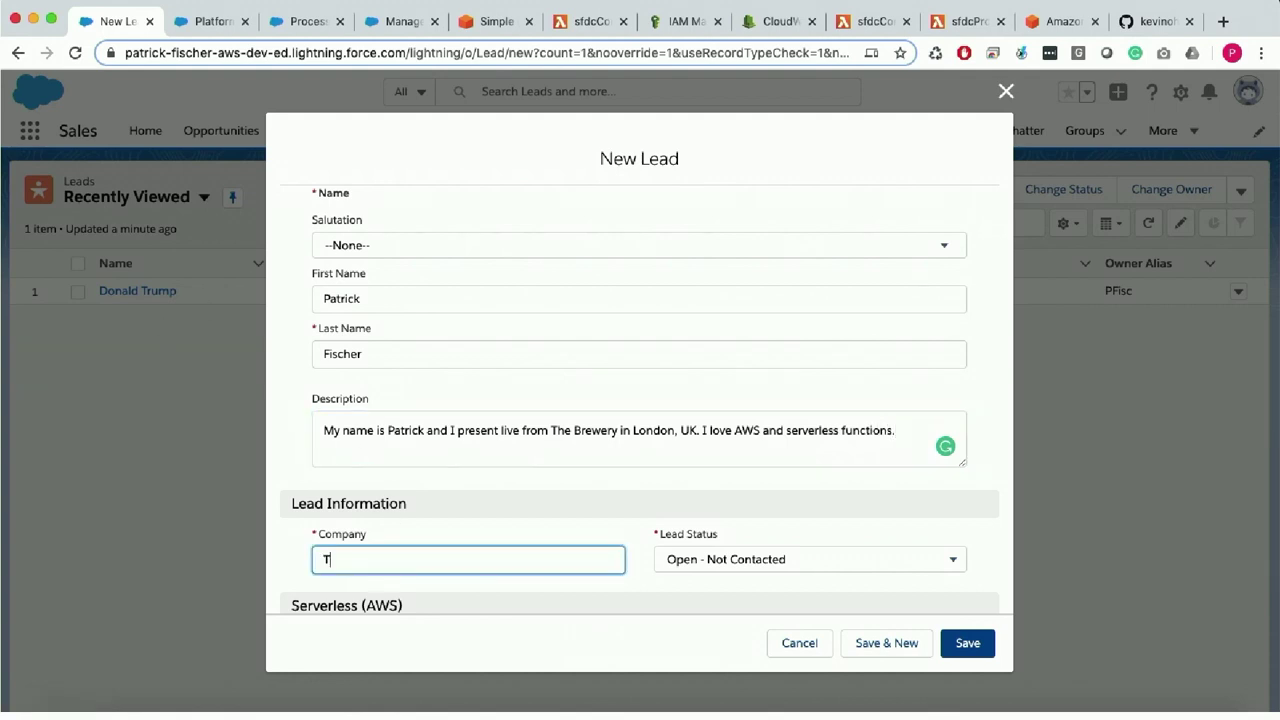
left_click(966, 648)
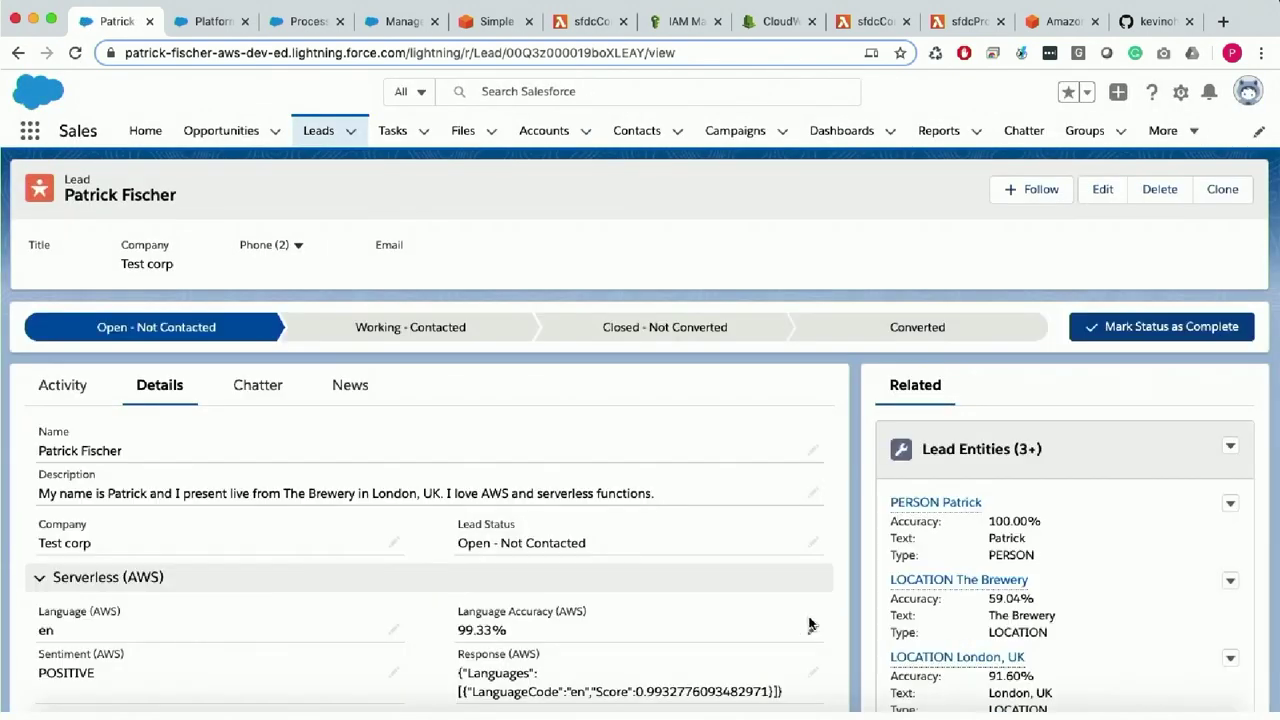
Review the saved lead's Serverless (AWS) fields and Lead Entities, highlighting the sentiment and the types of the first two entities.
scroll(810, 625, "down", 2)
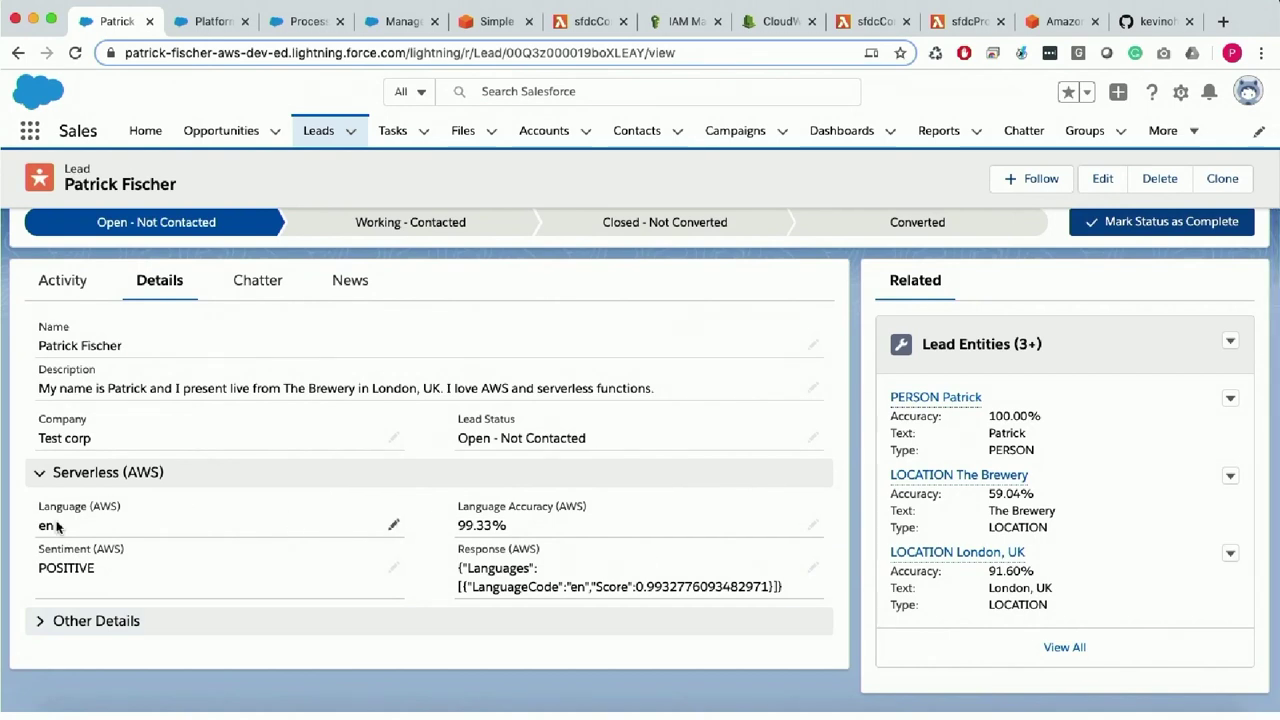
left_click_drag(38, 567, 114, 572)
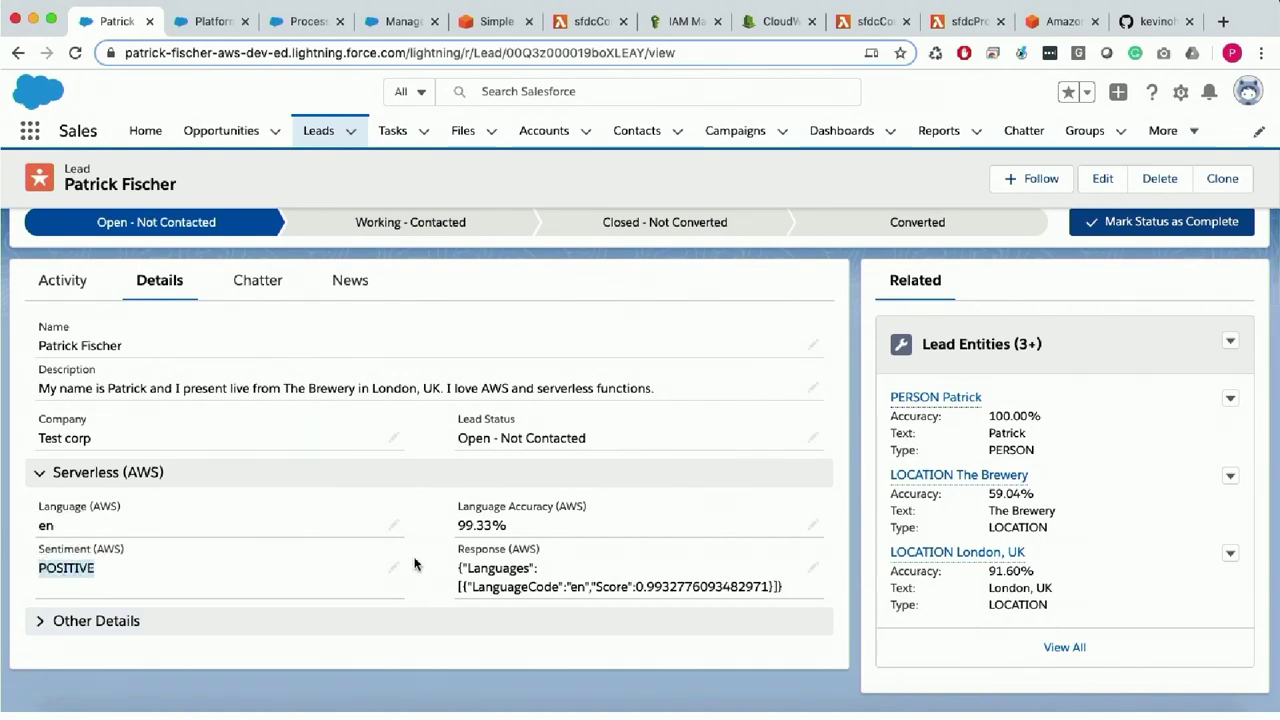
left_click_drag(990, 450, 1044, 452)
left_click(992, 530)
left_click_drag(992, 530, 1050, 535)
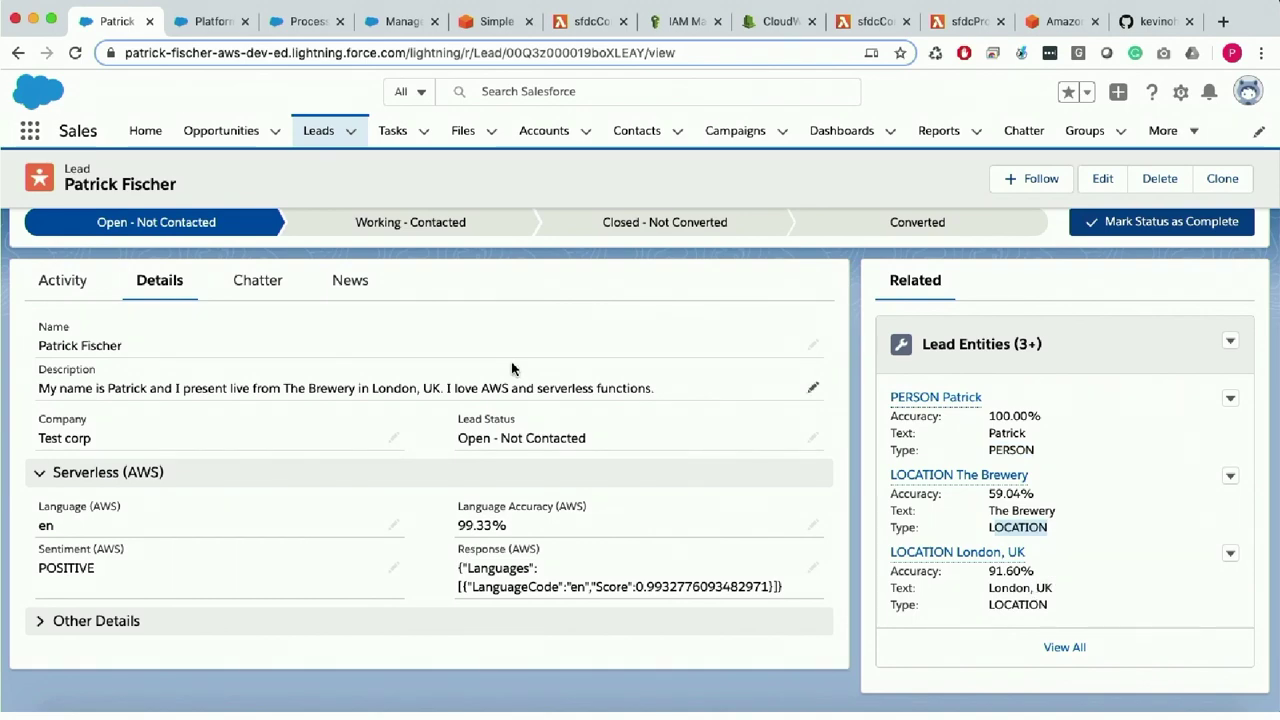
Replace the lead's Description with "Sehr schlechter Kundenservice - die Beratung von John Wayne kann ich nicht empfehlen!" and save the record.
left_click(813, 388)
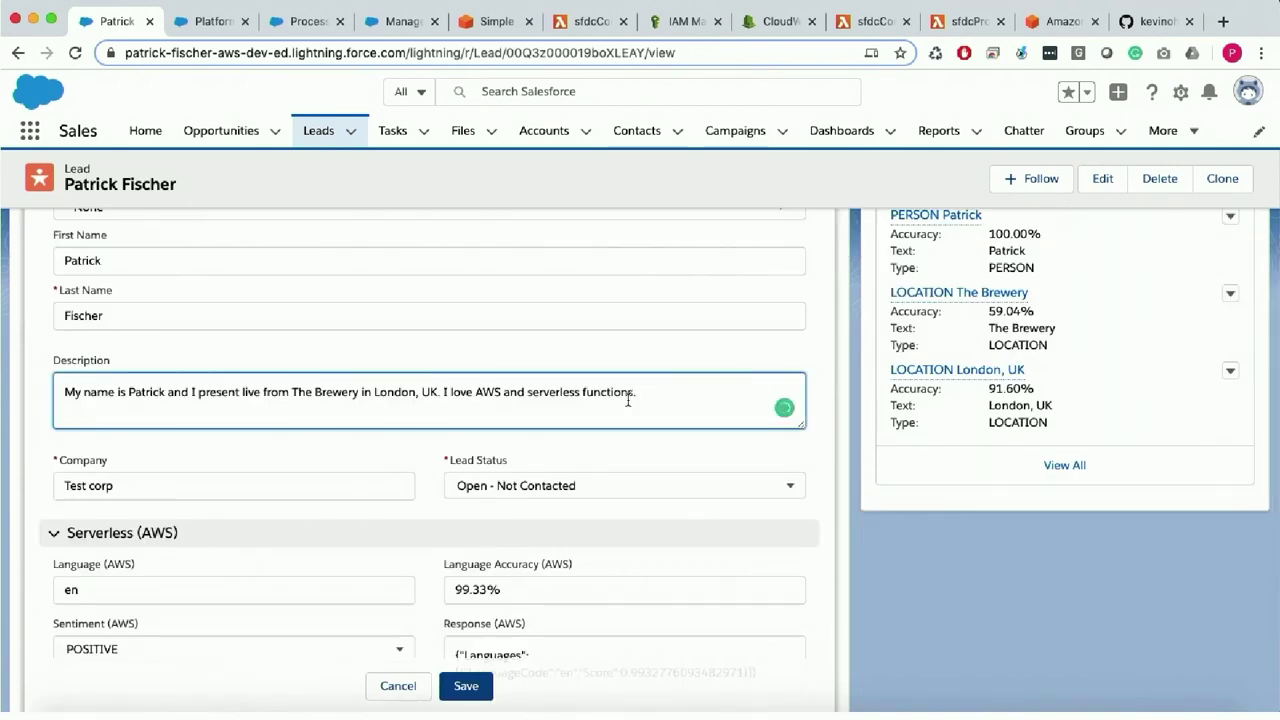
key("super+a")
type("S")
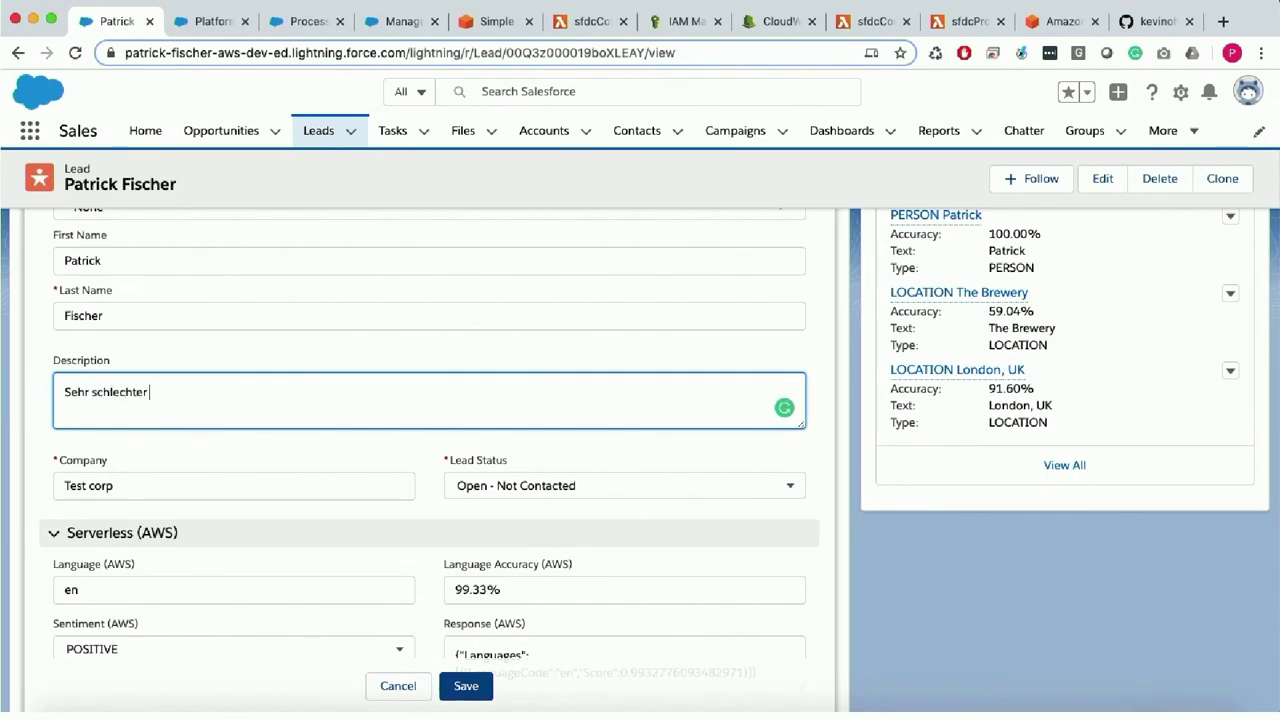
type("undense")
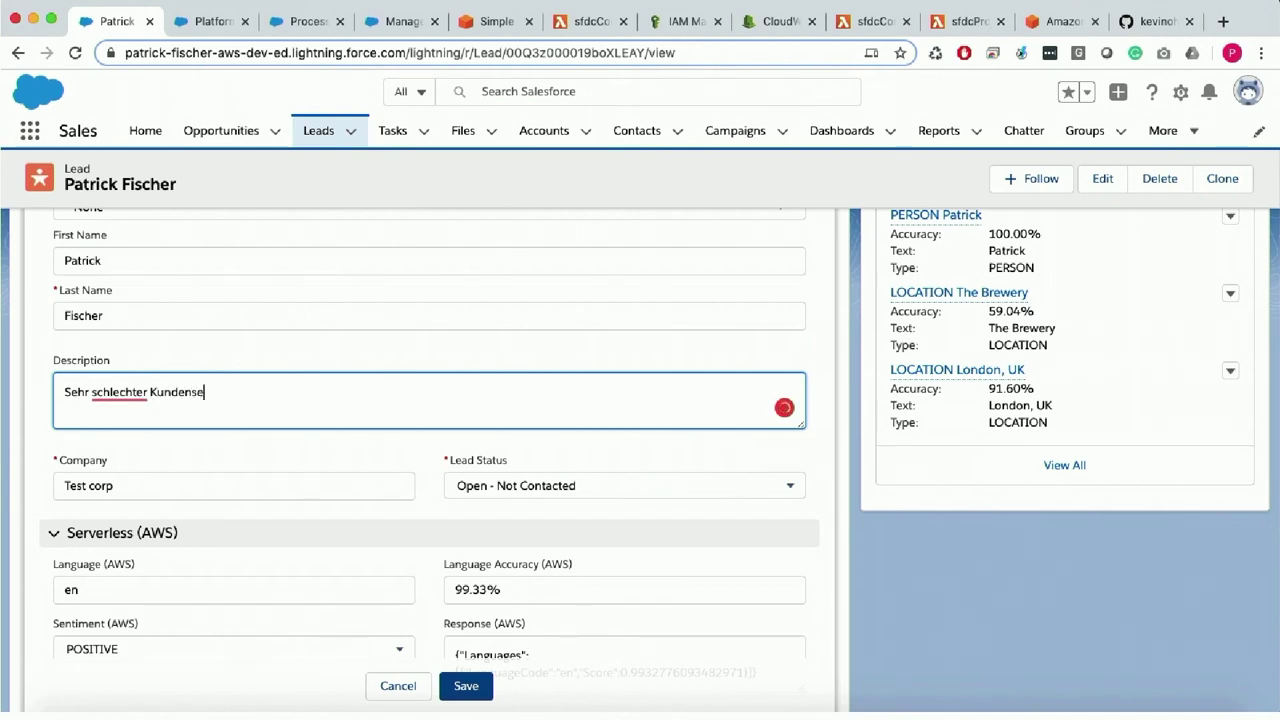
type("rvice - die Beratung f")
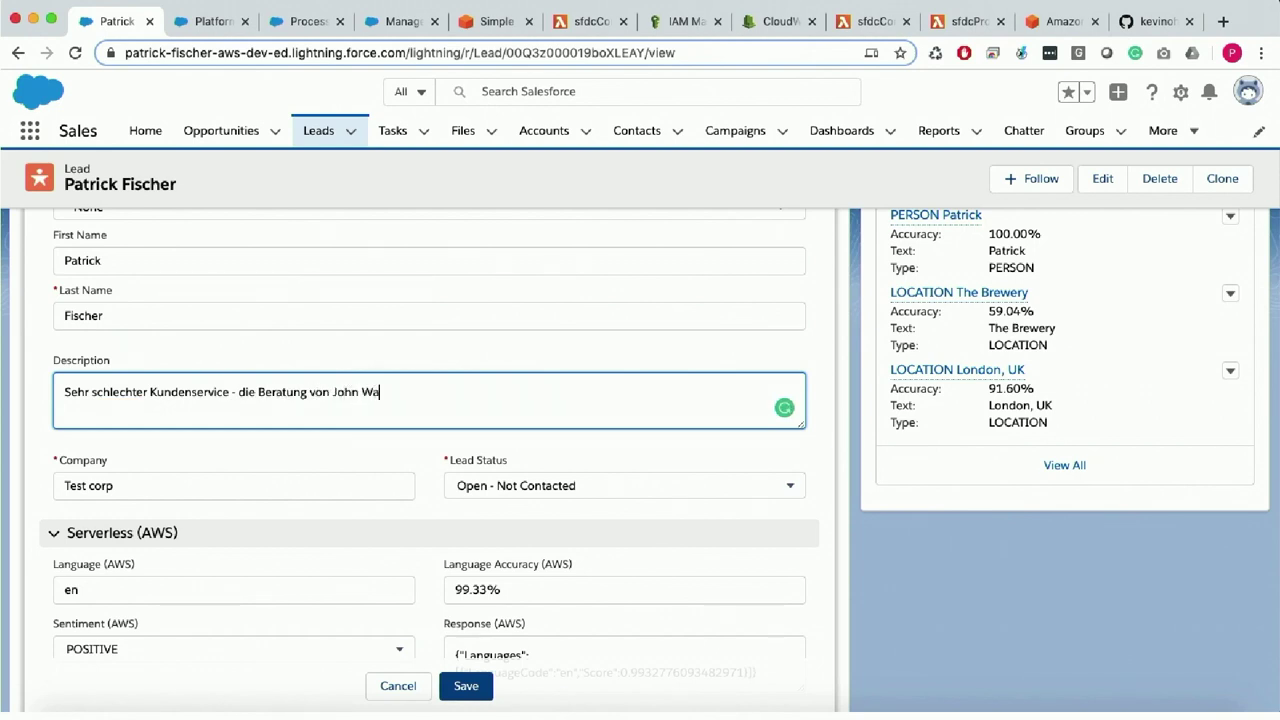
type(" kann ich nicht empfehlen!")
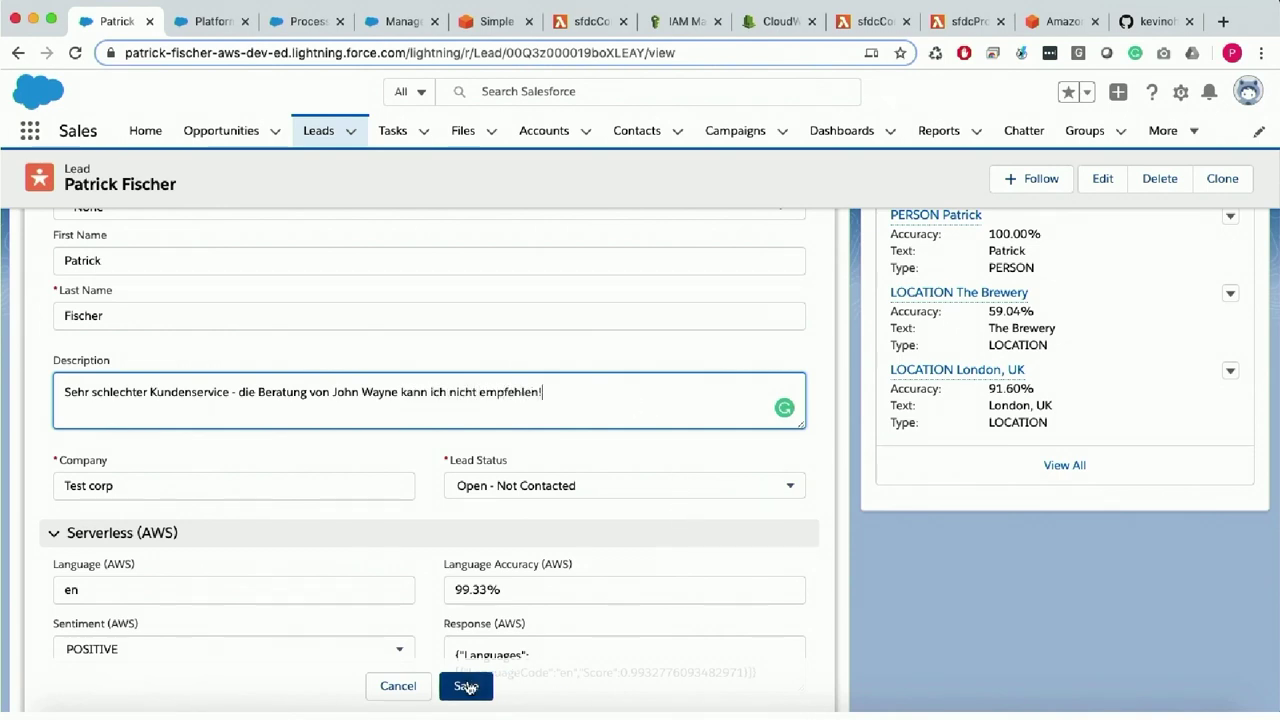
left_click(466, 686)
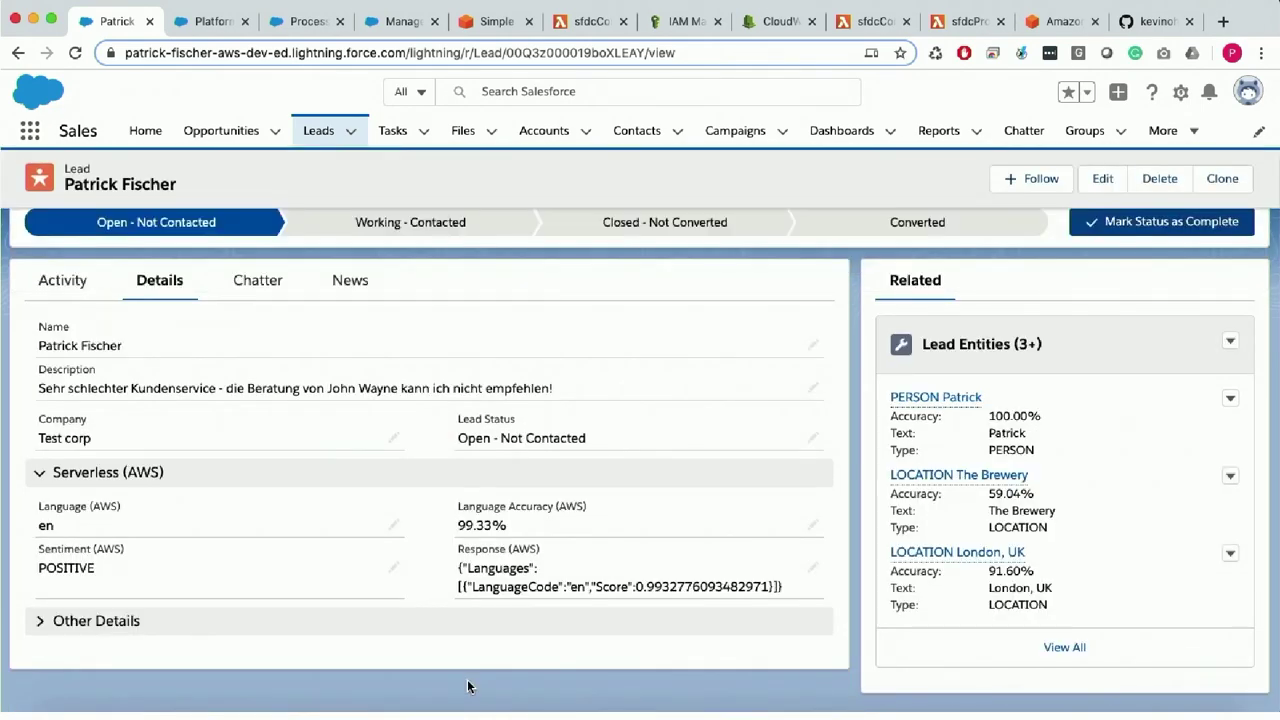
Reload the lead record and review its Serverless (AWS) fields, highlighting the language accuracy and the sentiment.
key("super+r")
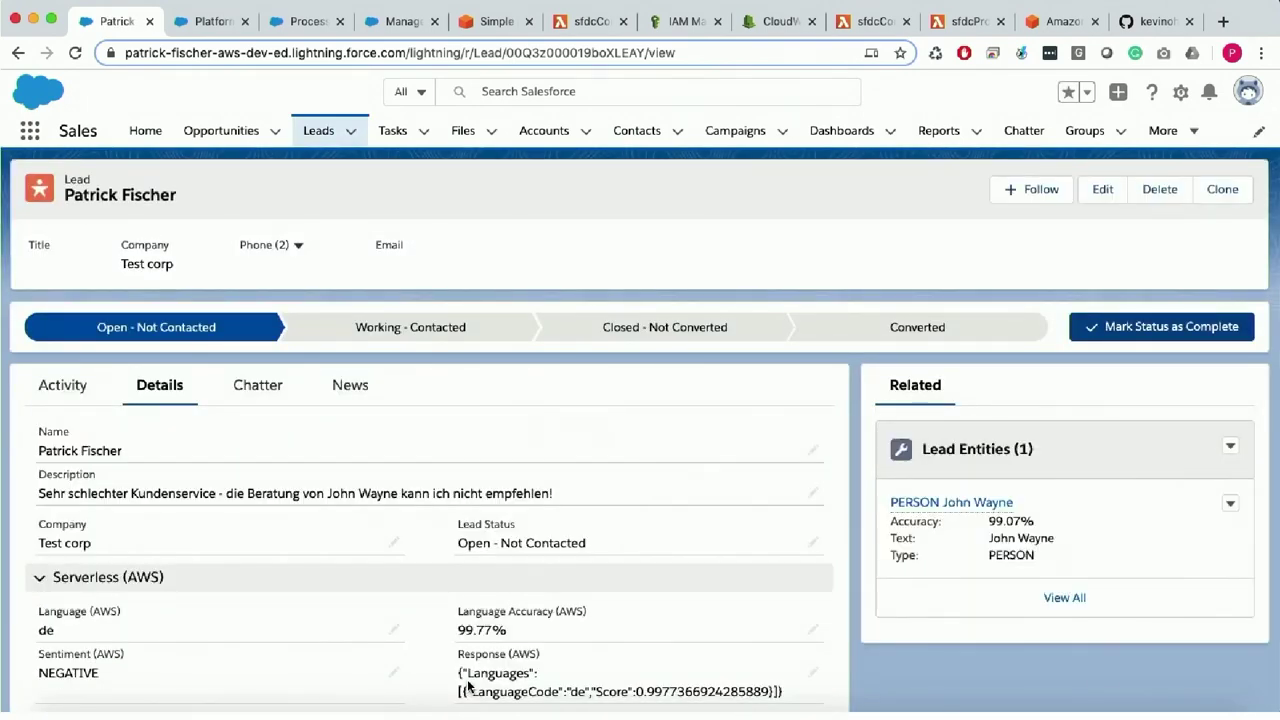
scroll(468, 686, "down", 2)
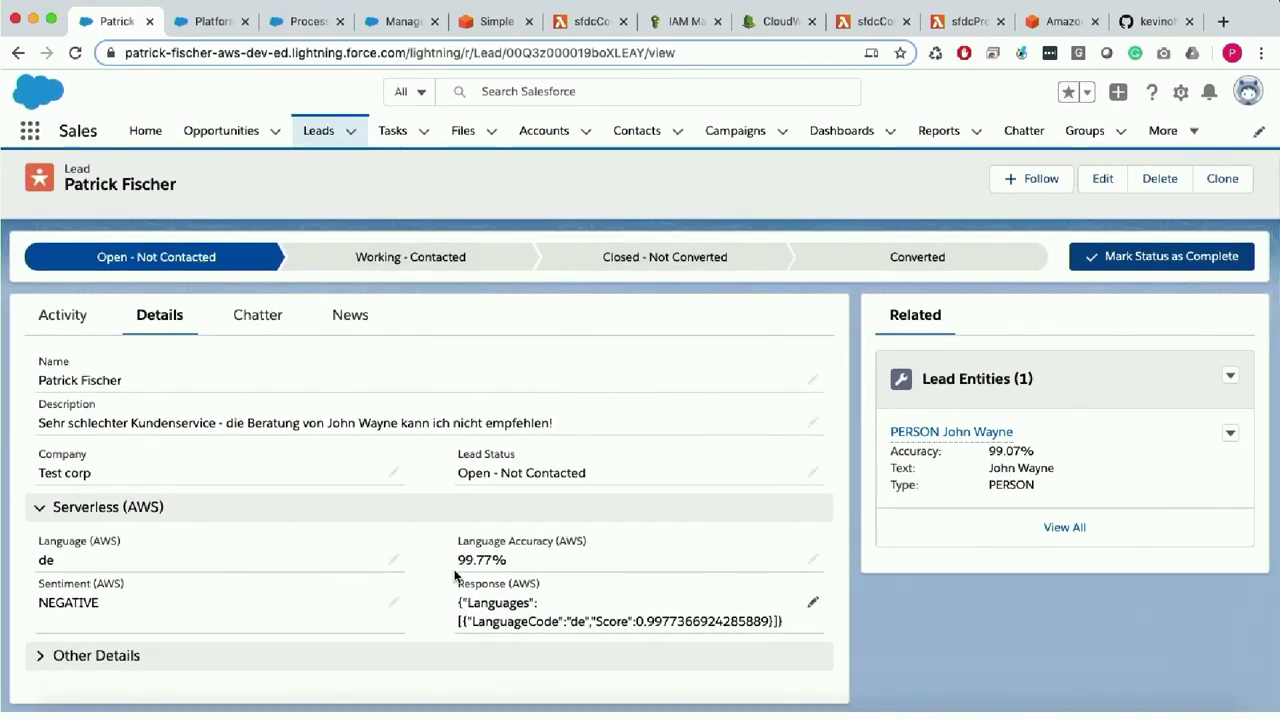
left_click_drag(460, 558, 506, 560)
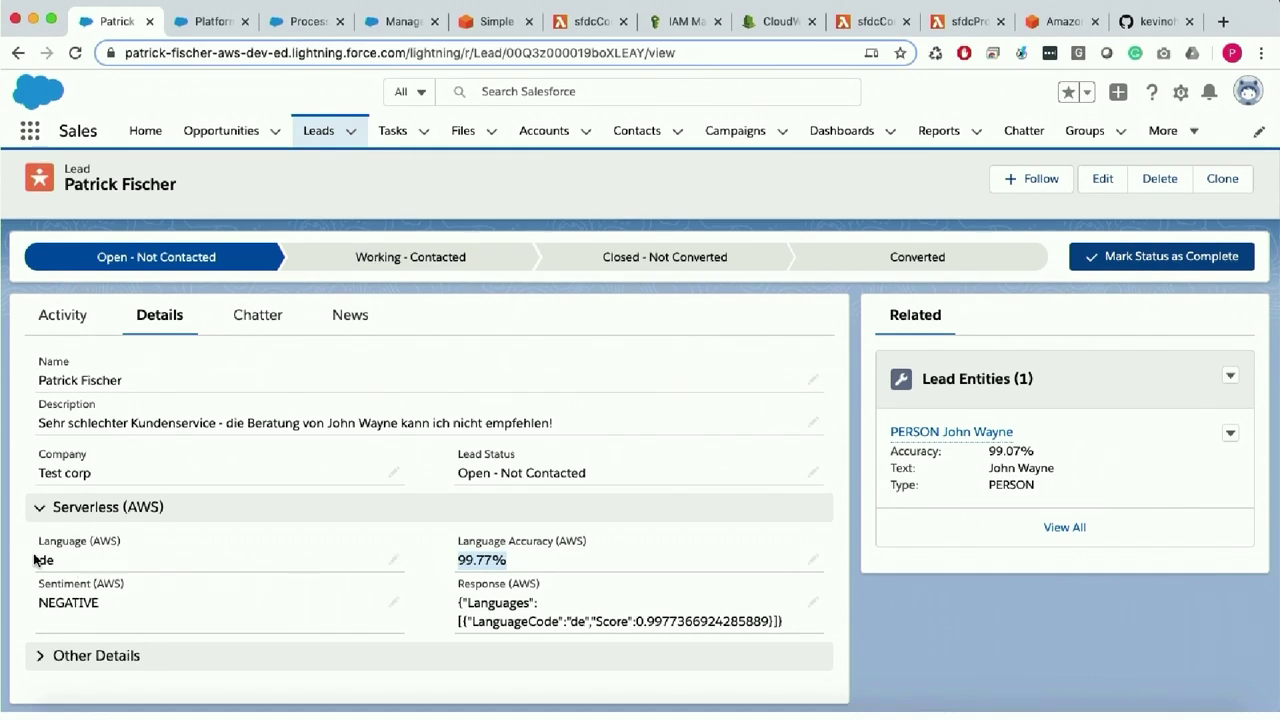
left_click_drag(38, 603, 142, 612)
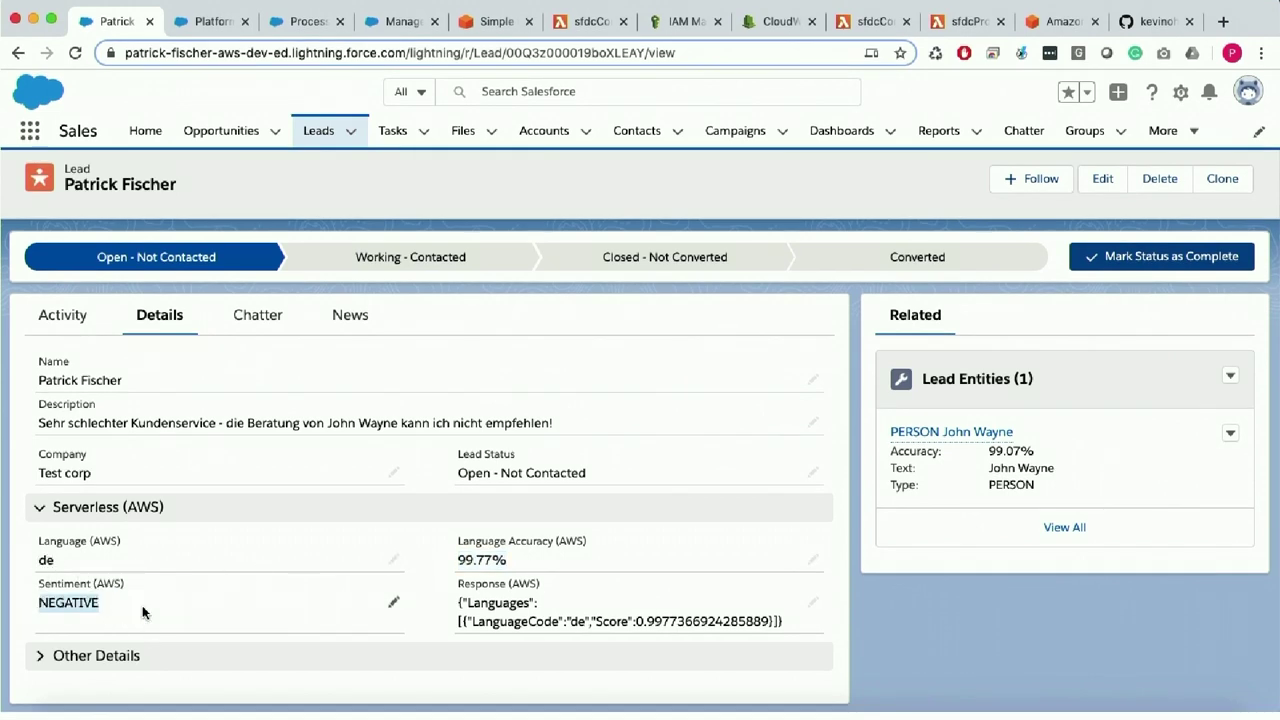